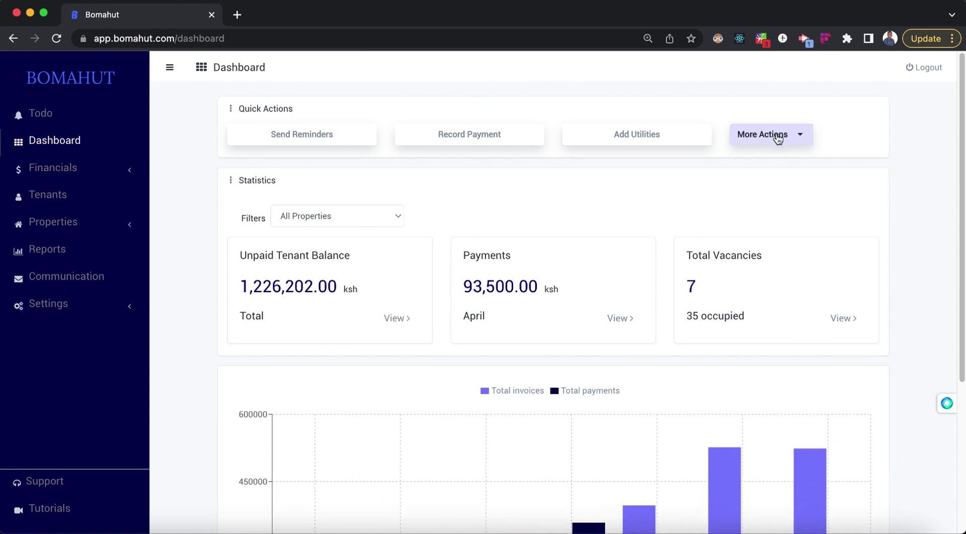
# Step: Open and close the dashboard's additional quick actions list, then scroll through the dashboard
pyautogui.click(801, 144)
pyautogui.click(237, 194)
pyautogui.scroll(-1, 427, 329)
pyautogui.scroll(-5, 426, 324)
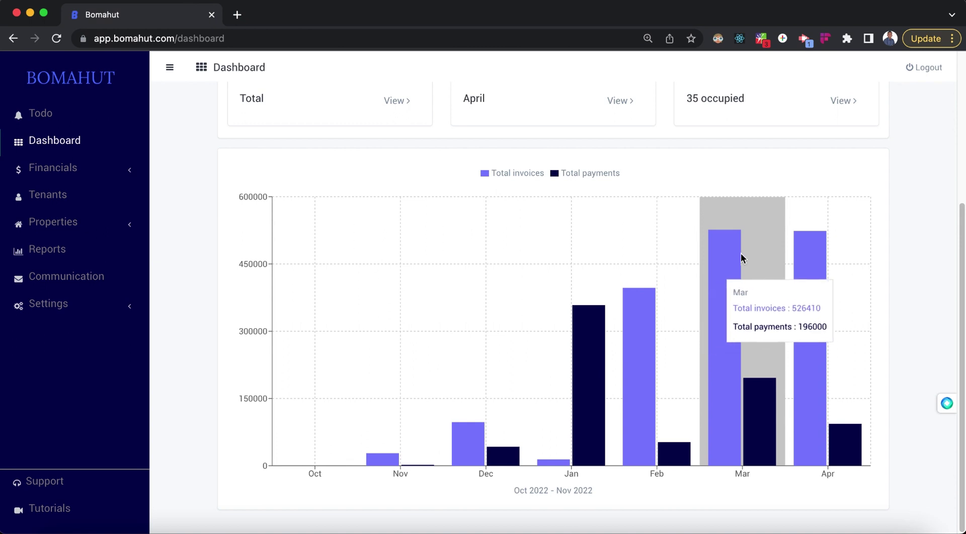
pyautogui.moveTo(821, 256)
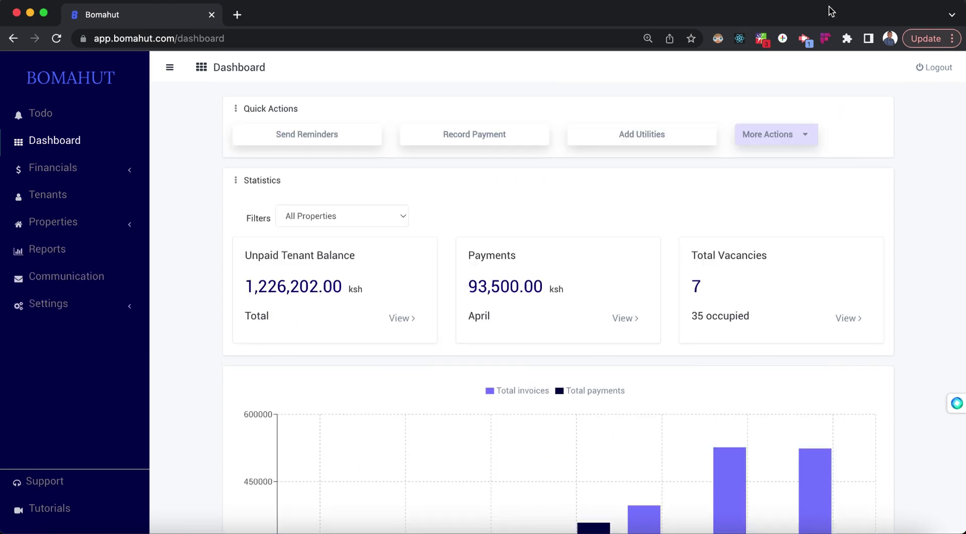
# Step: Go to the Property / Unit page showing seven properties, 42 units and 7 vacancies
pyautogui.click(91, 221)
pyautogui.click(88, 250)
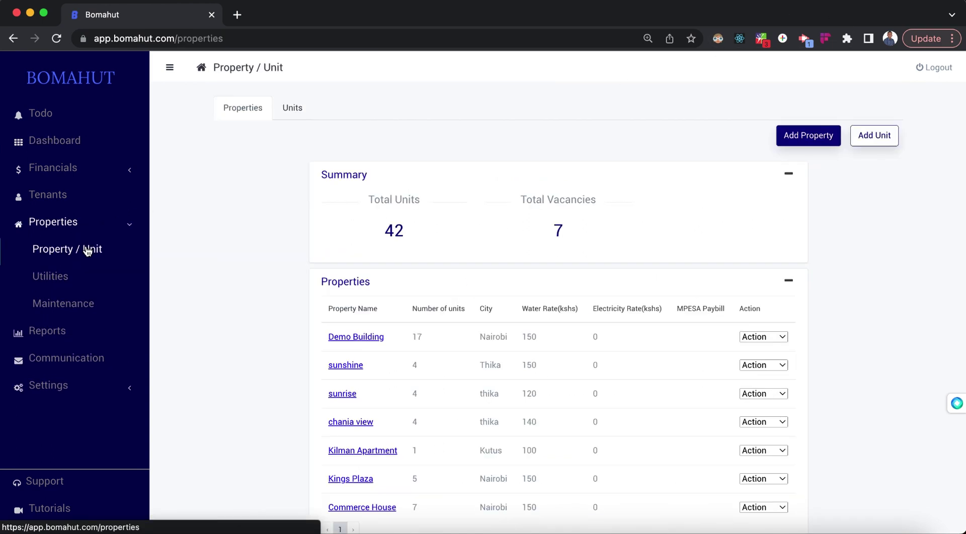
pyautogui.scroll(-2, 252, 303)
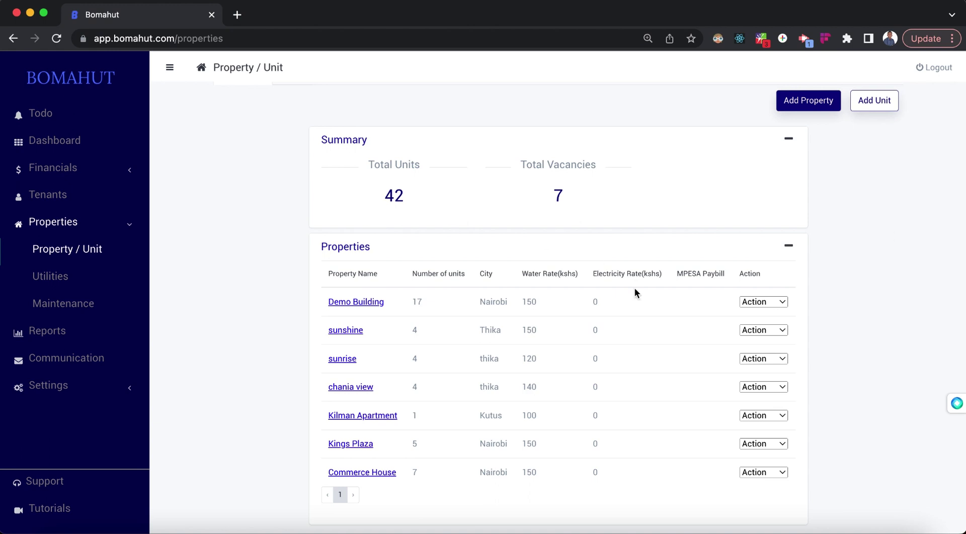
pyautogui.scroll(2, 634, 288)
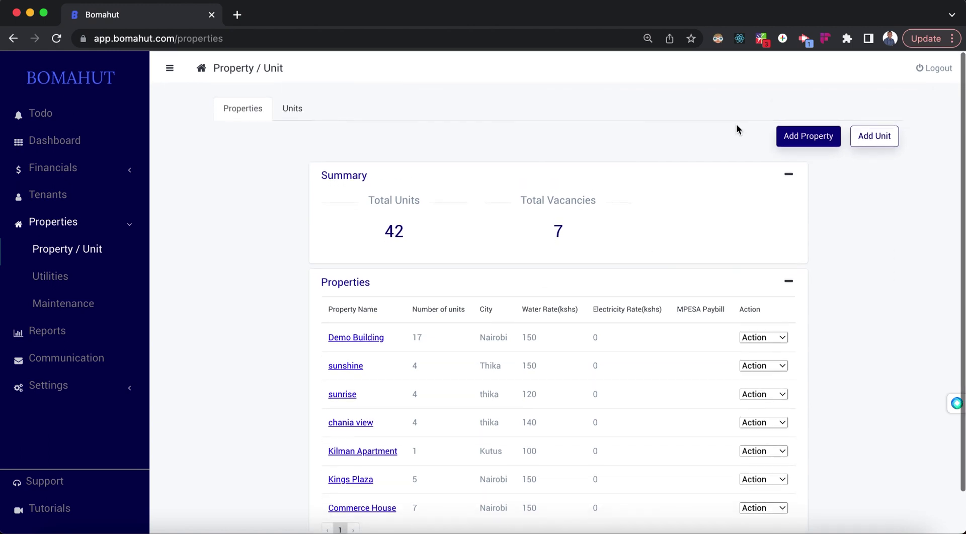
# Step: Fill a new Property Form with name 'Video Demo Property', 25 units and city Nairobi
pyautogui.click(801, 143)
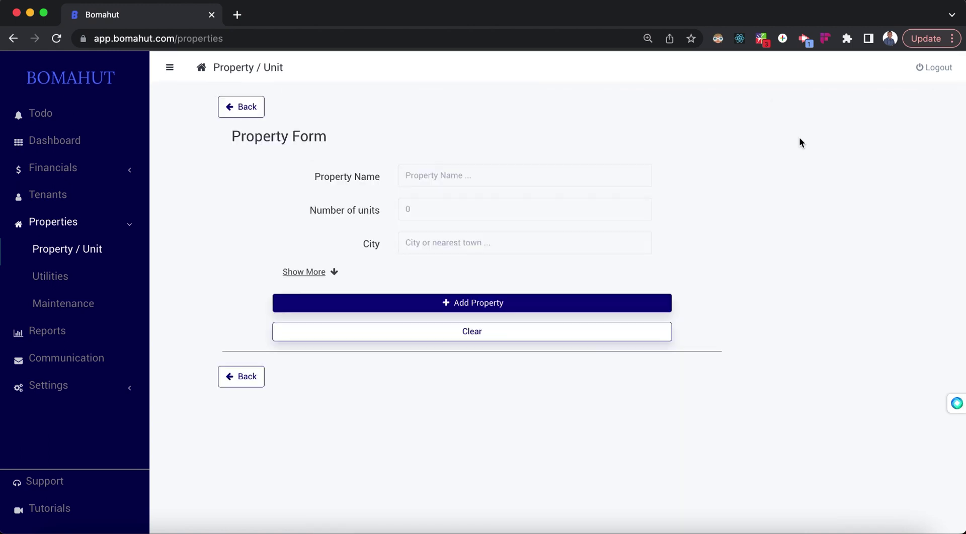
pyautogui.click(442, 173)
pyautogui.write('Vi')
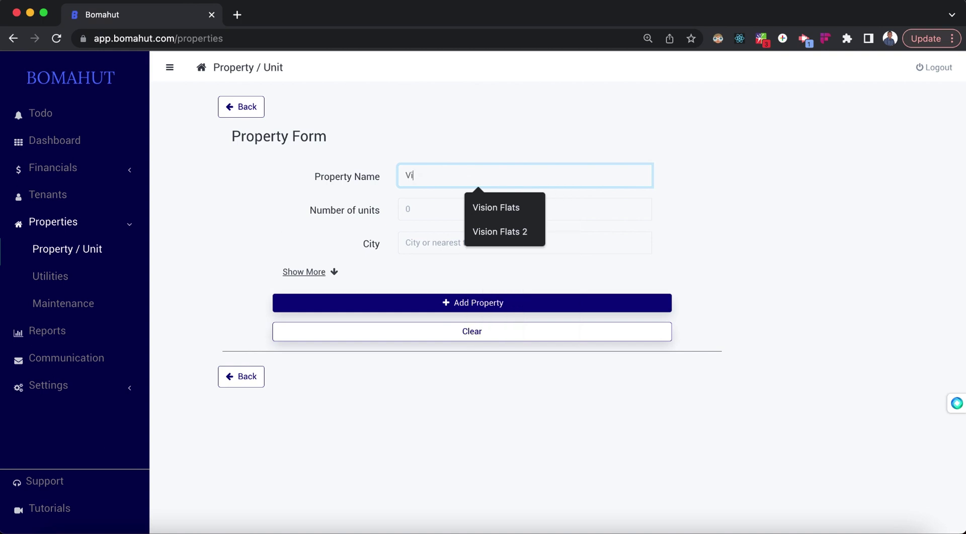
pyautogui.write('deo Demo Property')
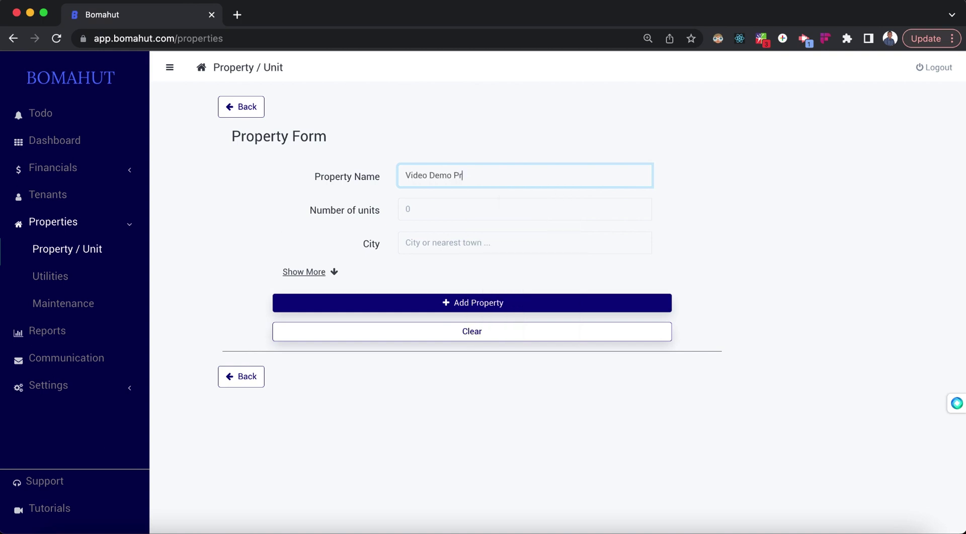
pyautogui.click(432, 206)
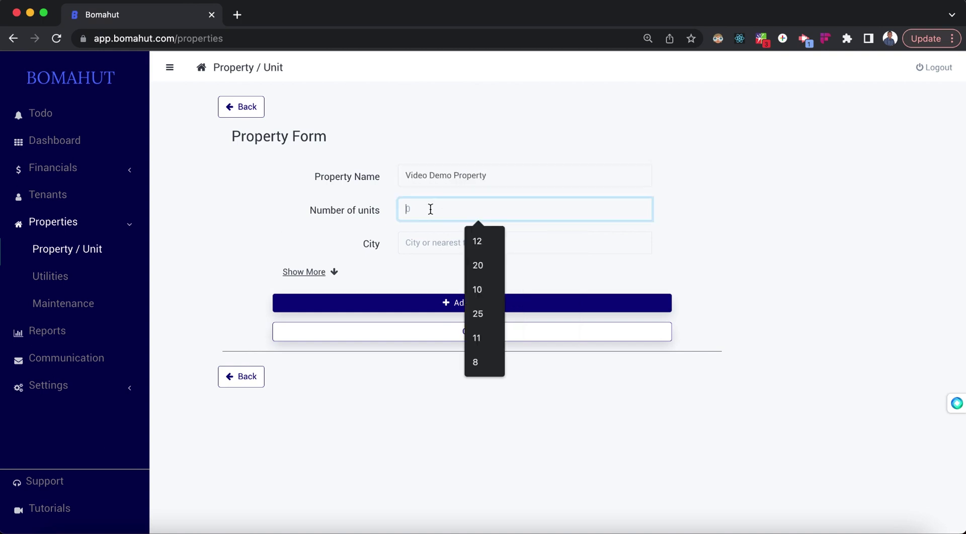
pyautogui.write('25')
pyautogui.click(427, 238)
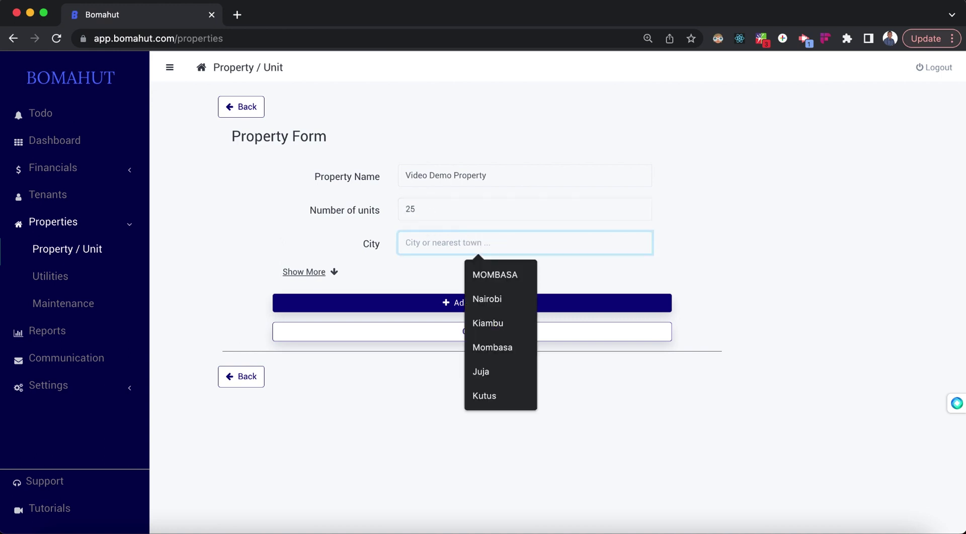
pyautogui.write('Nairobi')
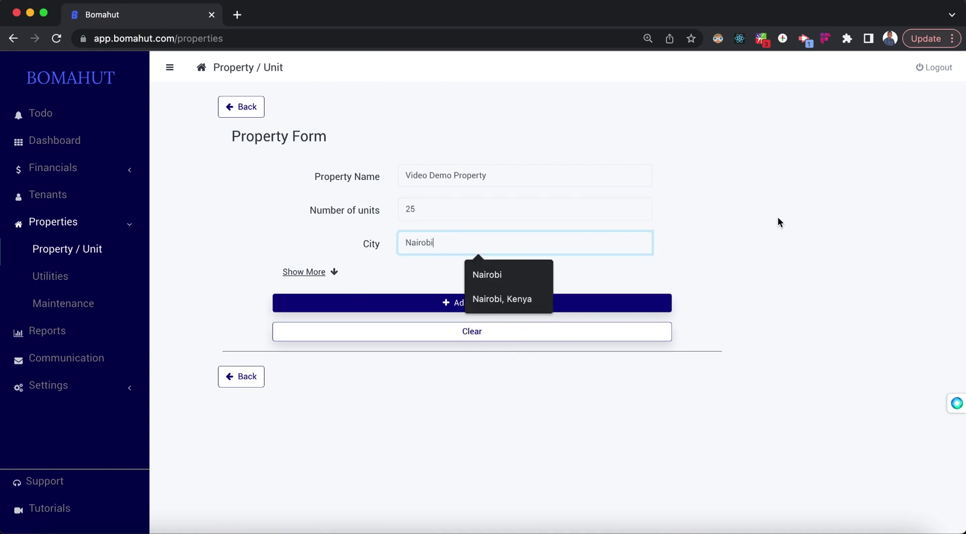
pyautogui.click(779, 220)
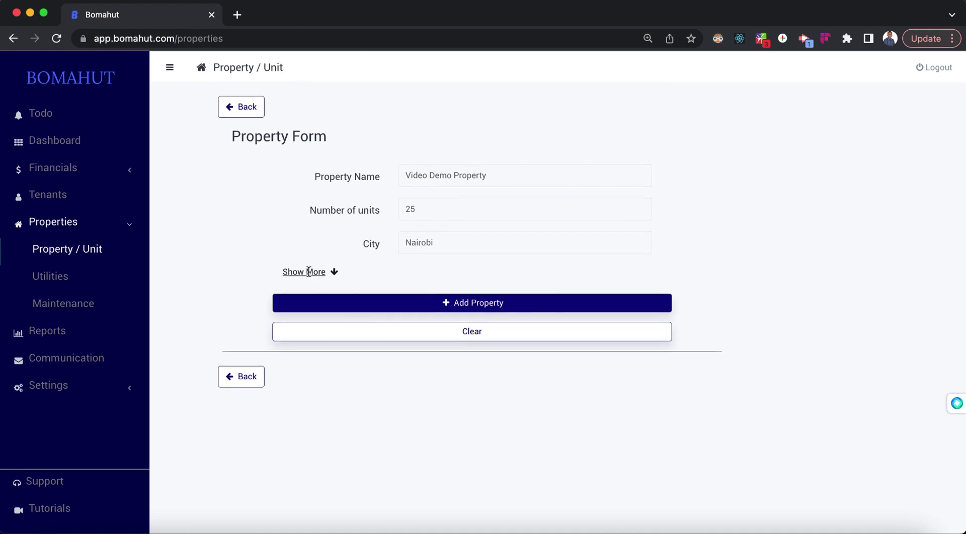
# Step: In the optional property details, change the water rate to 150 kshs per unit
pyautogui.click(308, 271)
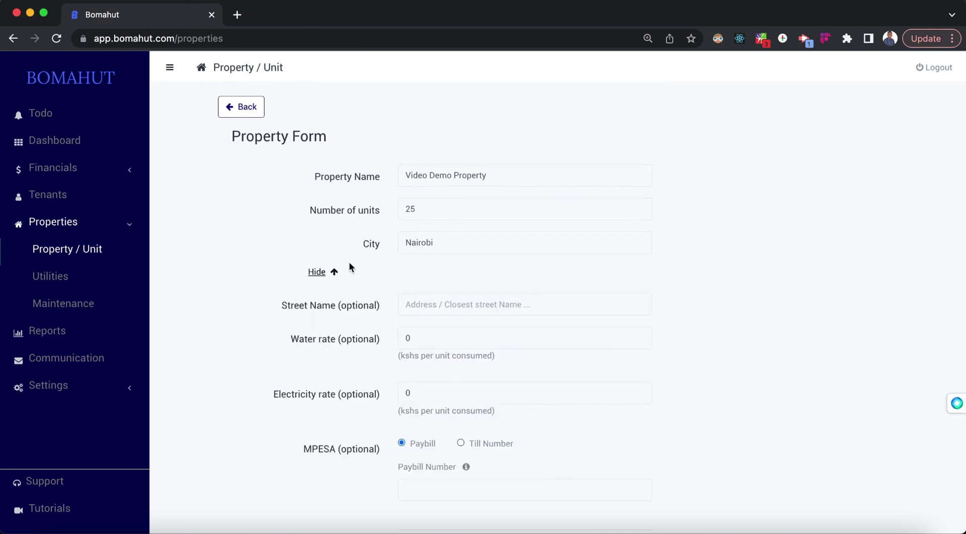
pyautogui.scroll(-2, 438, 247)
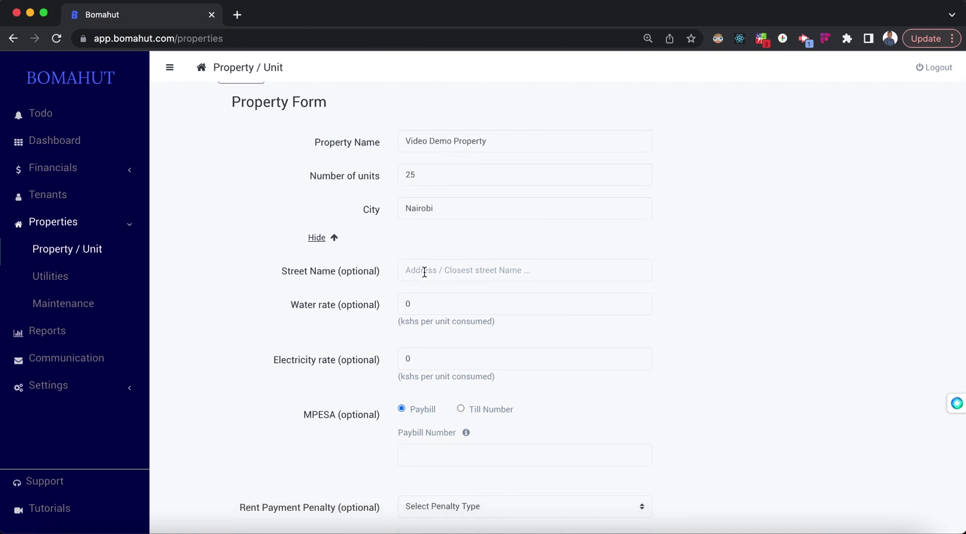
pyautogui.click(442, 303)
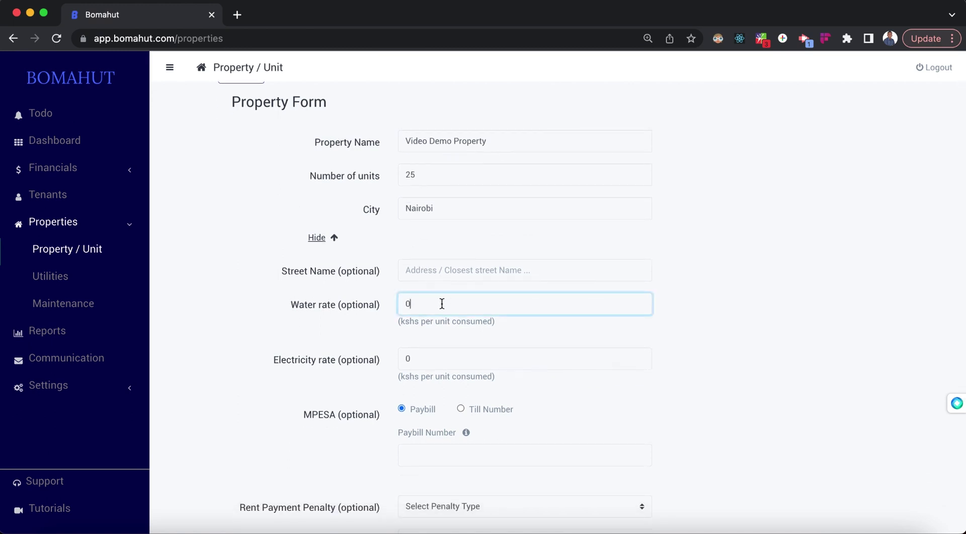
pyautogui.press('BackSpace')
pyautogui.write('150')
pyautogui.click(699, 284)
pyautogui.scroll(-2, 644, 294)
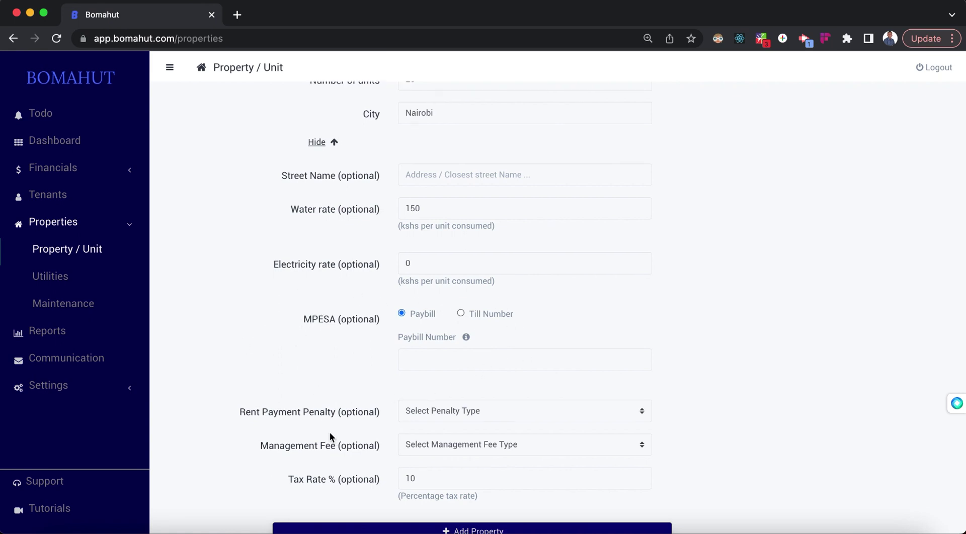
pyautogui.scroll(-3, 330, 433)
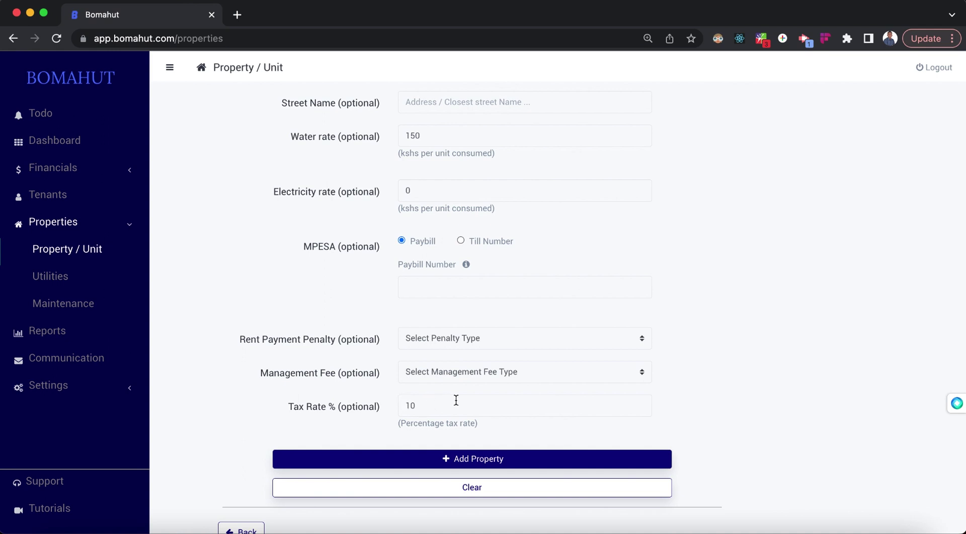
# Step: Save Video Demo Property and go back to the Property / Unit list, now totalling 67 units
pyautogui.click(481, 458)
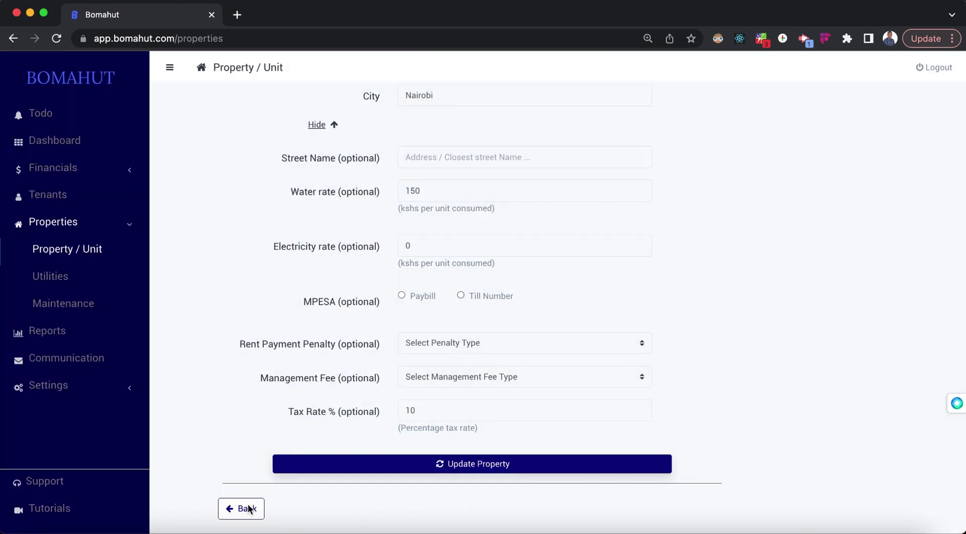
pyautogui.click(248, 509)
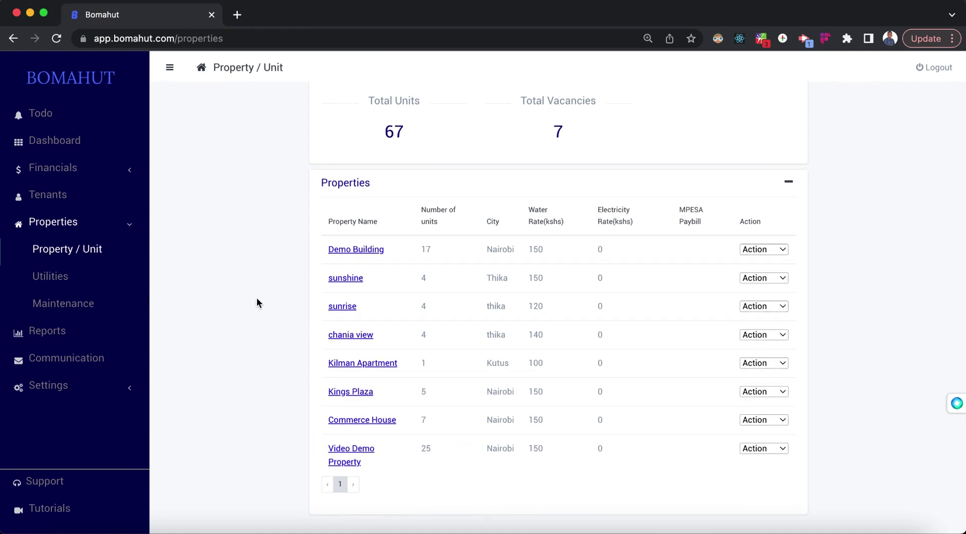
pyautogui.scroll(3, 256, 303)
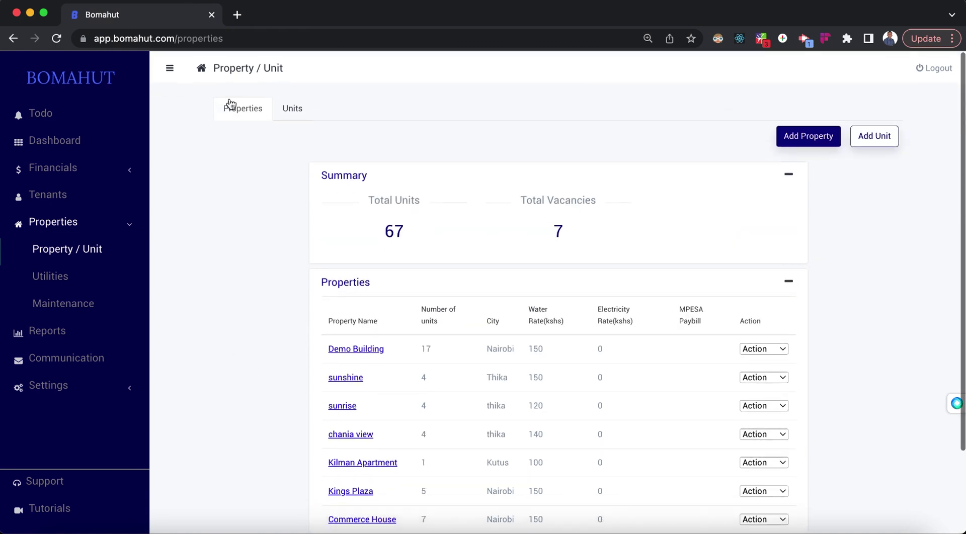
# Step: Create unit D1 under Video Demo Property with rent amount 10000
pyautogui.click(877, 142)
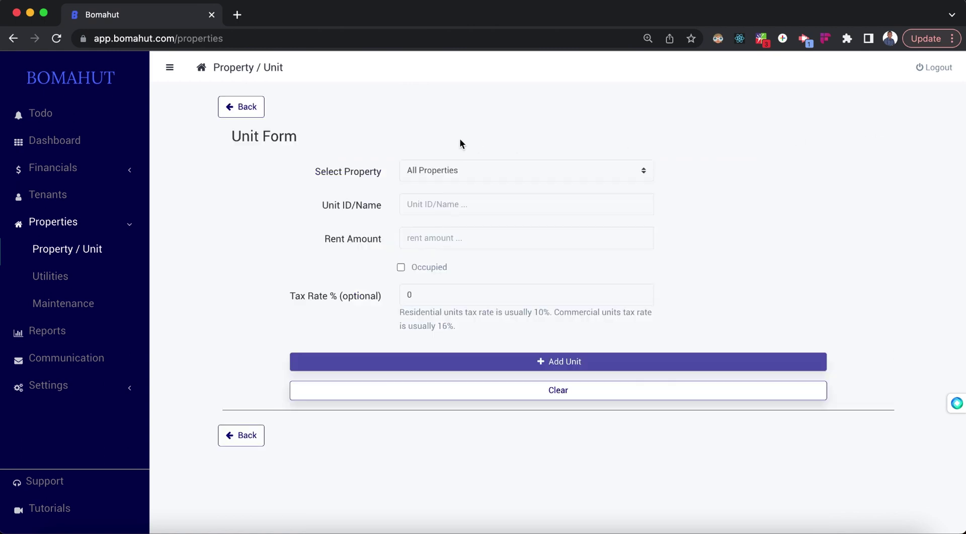
pyautogui.click(469, 166)
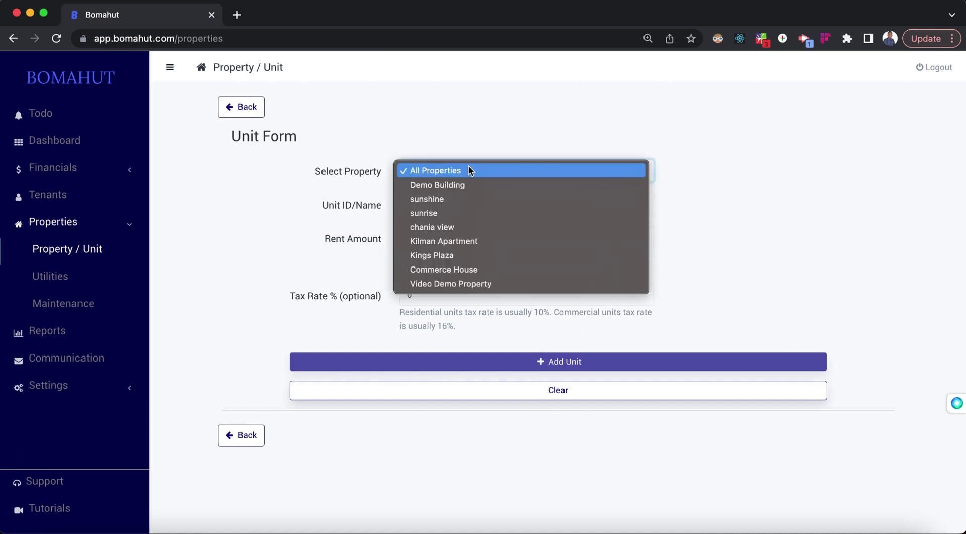
pyautogui.click(472, 285)
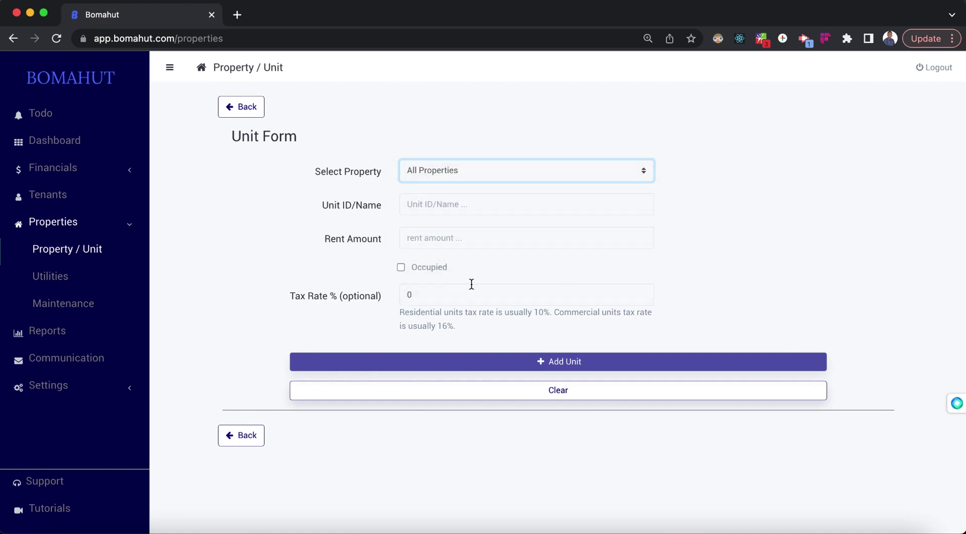
pyautogui.click(415, 203)
pyautogui.write('V')
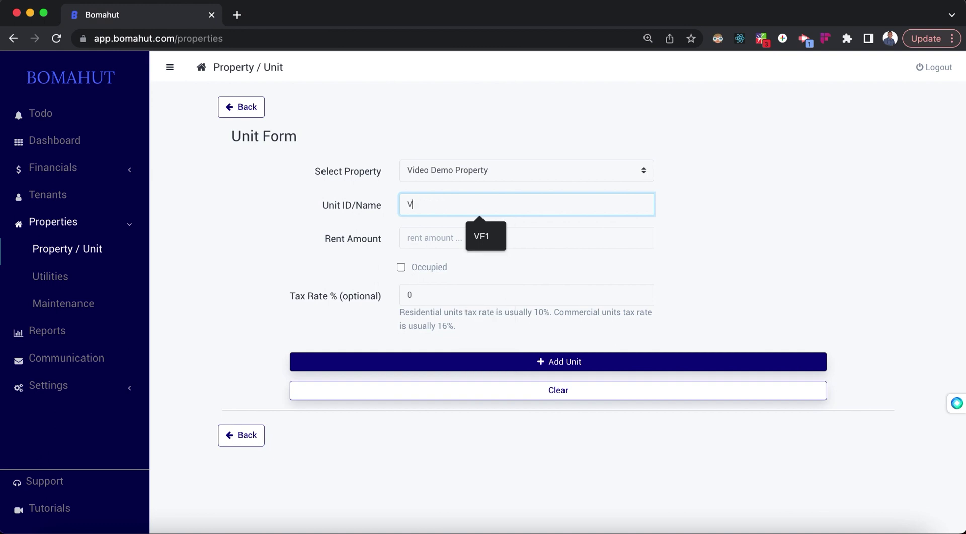
pyautogui.write('D1')
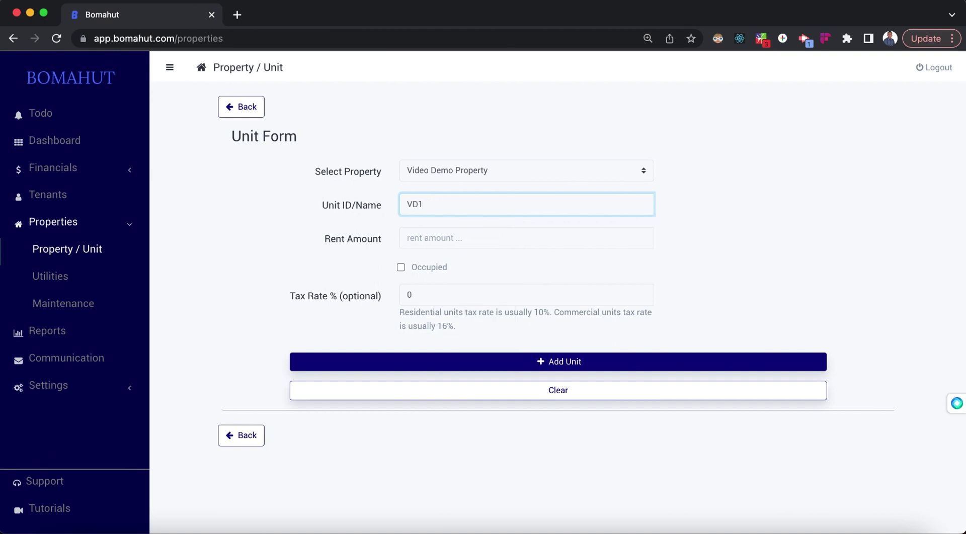
pyautogui.doubleClick(428, 204)
pyautogui.write('D1')
pyautogui.click(428, 239)
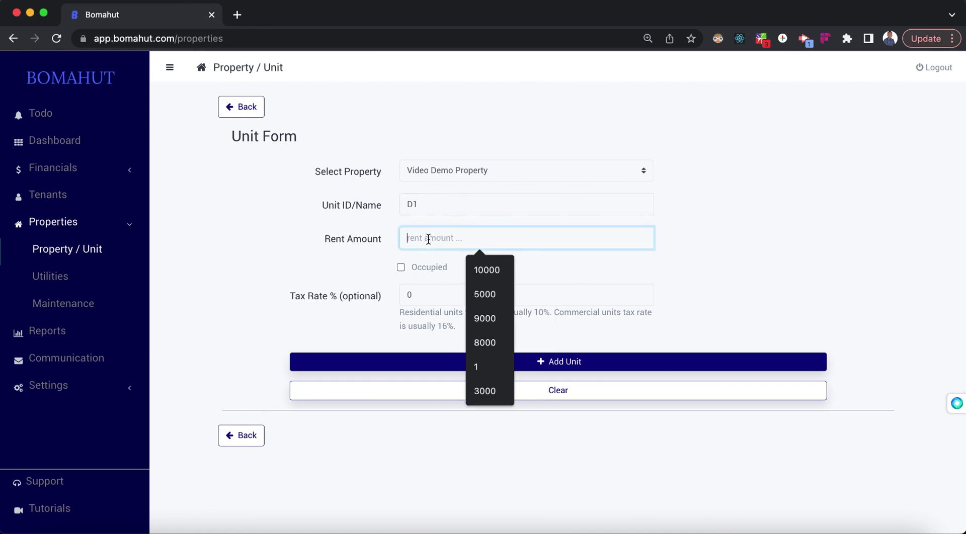
pyautogui.write('1000,')
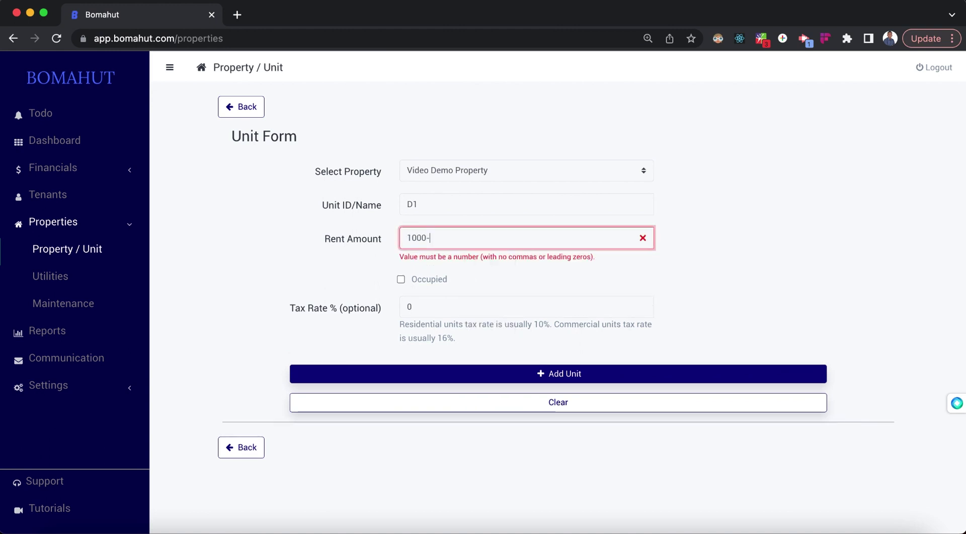
pyautogui.press('BackSpace')
pyautogui.write('0')
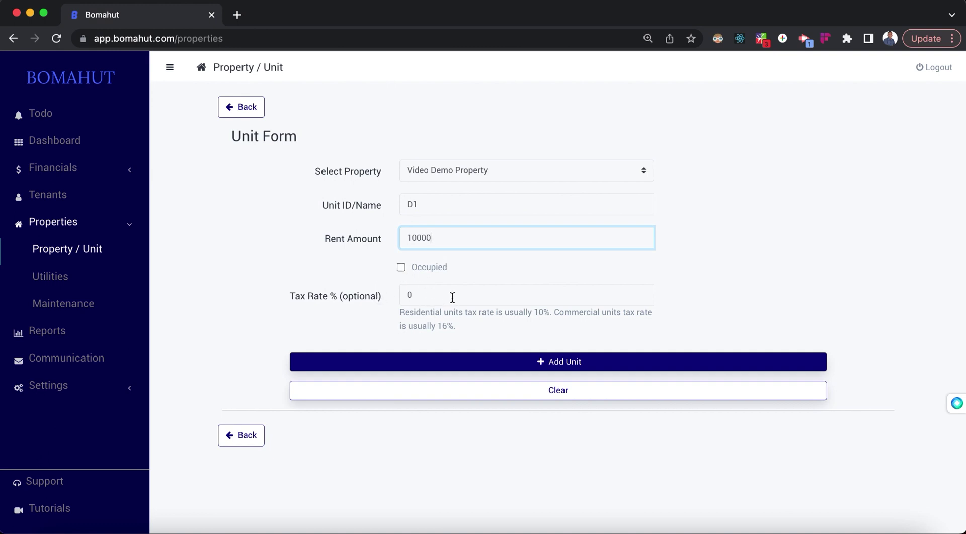
pyautogui.click(548, 363)
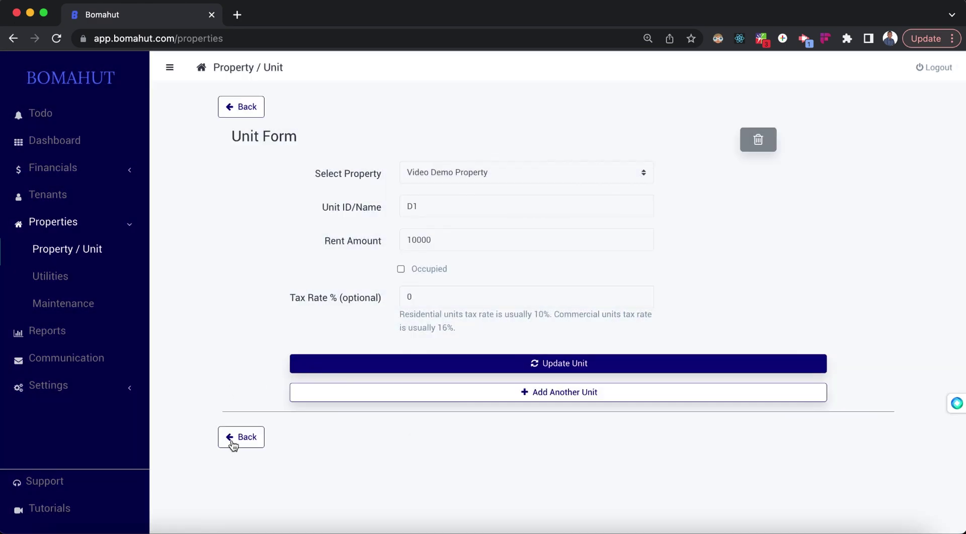
# Step: Add a second unit D2 at rent 10000, then return to the properties list showing 9 vacancies
pyautogui.click(540, 393)
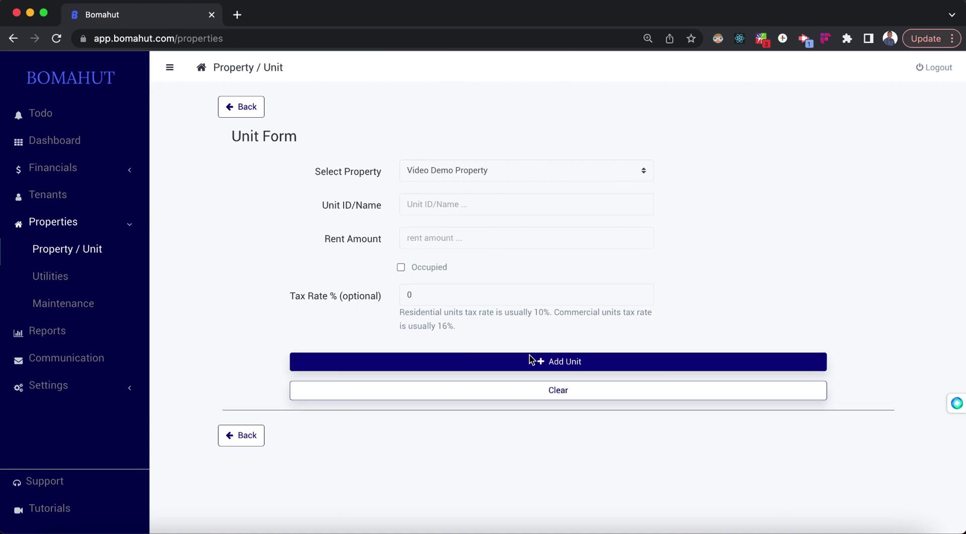
pyautogui.click(444, 197)
pyautogui.write('D2')
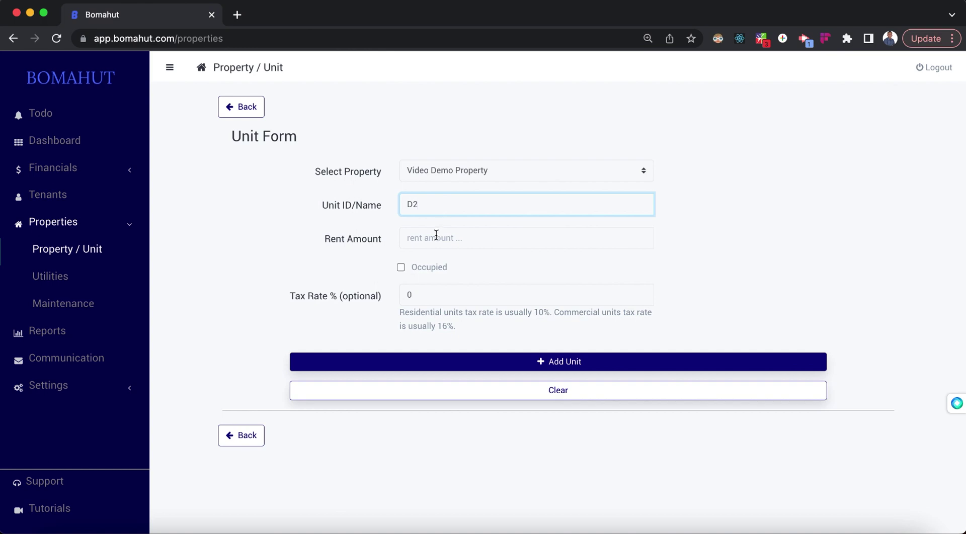
pyautogui.click(436, 235)
pyautogui.write('10000')
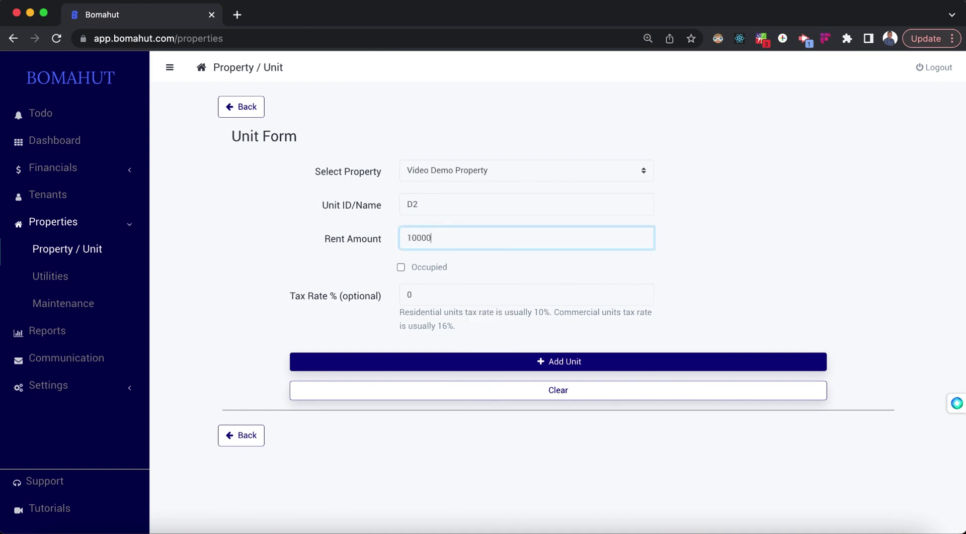
pyautogui.click(550, 363)
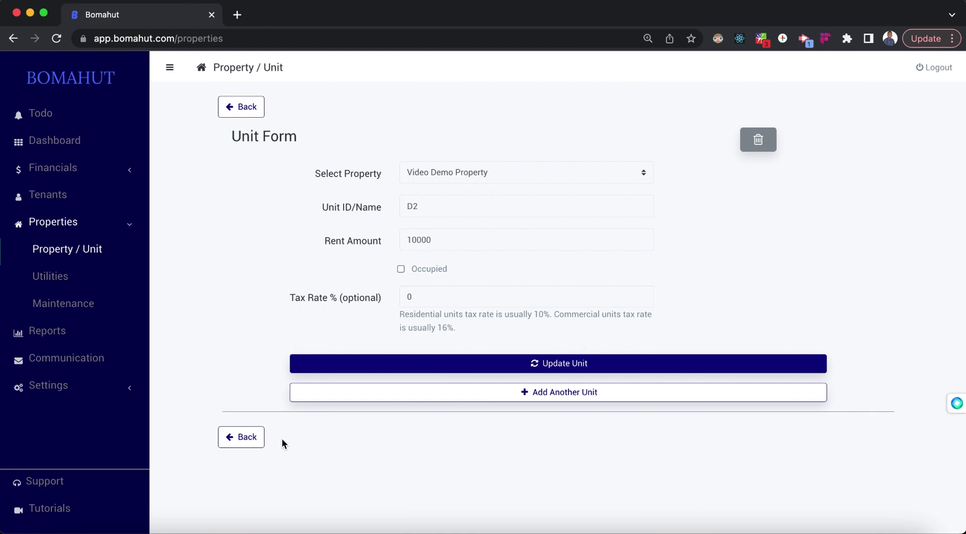
pyautogui.click(255, 438)
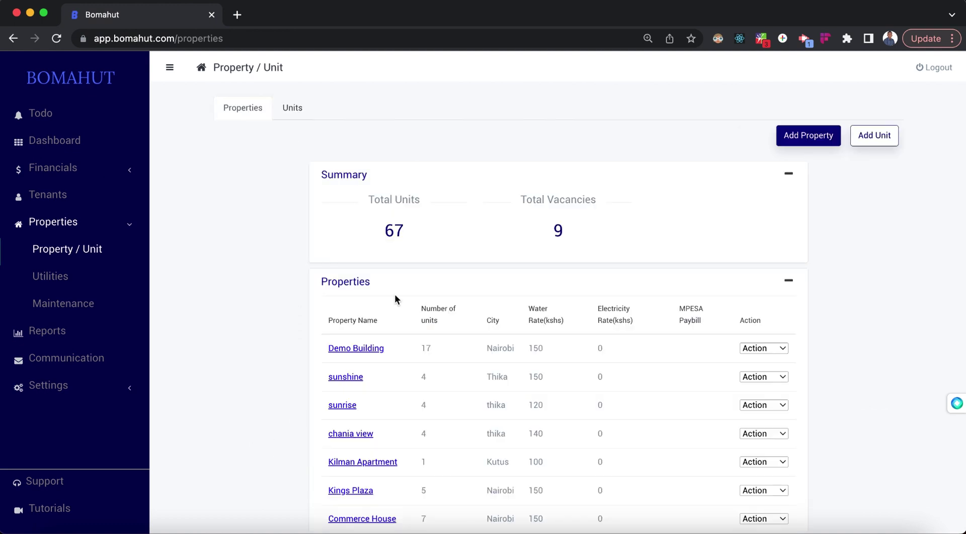
# Step: Filter the Units tab to Video Demo Property to confirm D1 and D2 are unoccupied
pyautogui.click(290, 117)
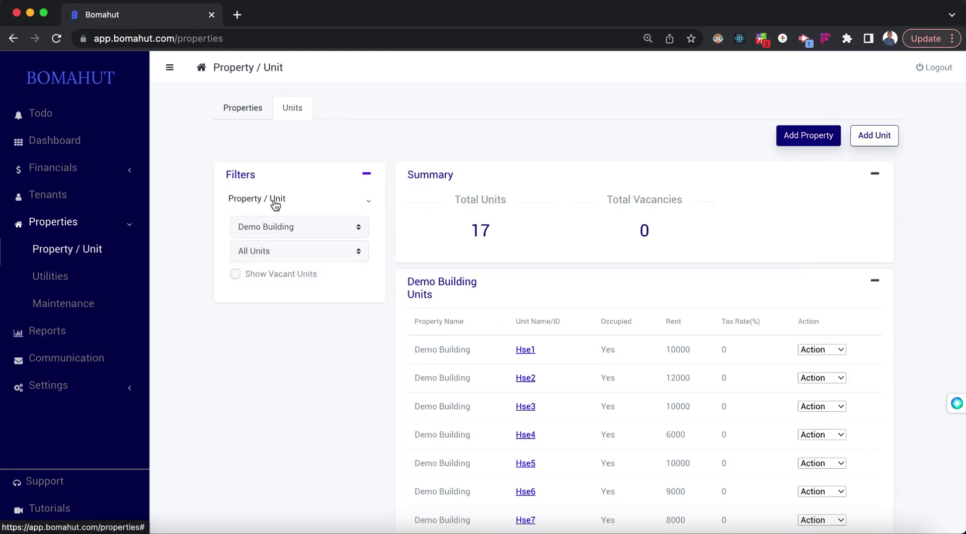
pyautogui.click(297, 226)
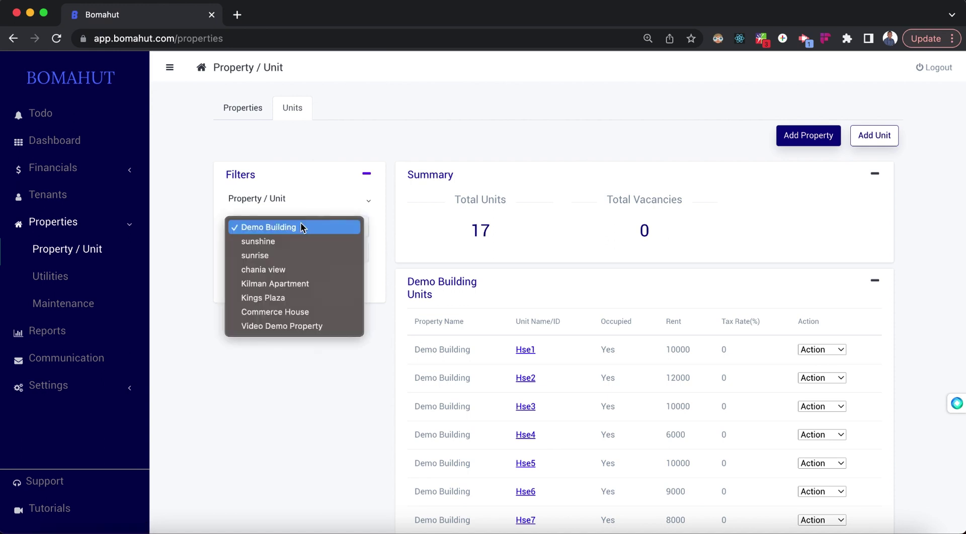
pyautogui.click(300, 324)
pyautogui.click(299, 250)
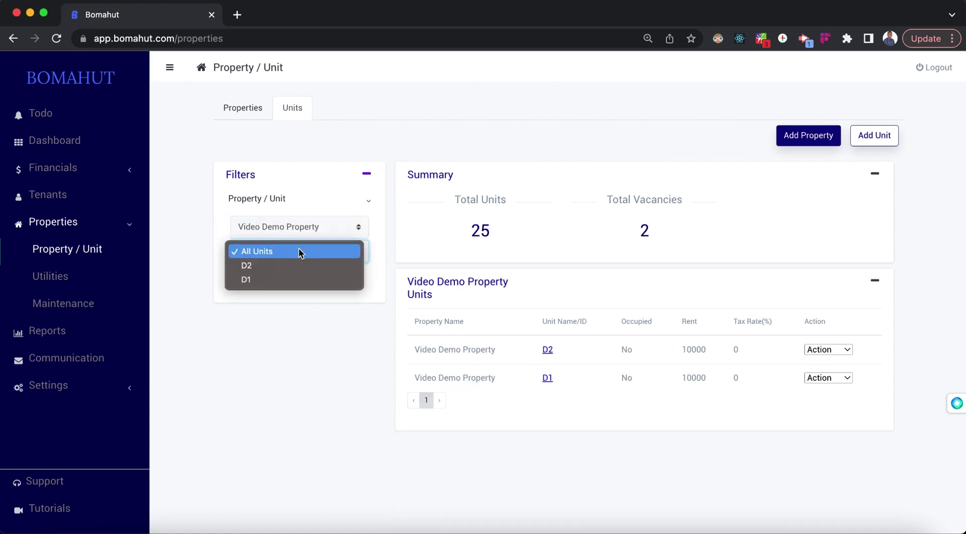
pyautogui.click(287, 387)
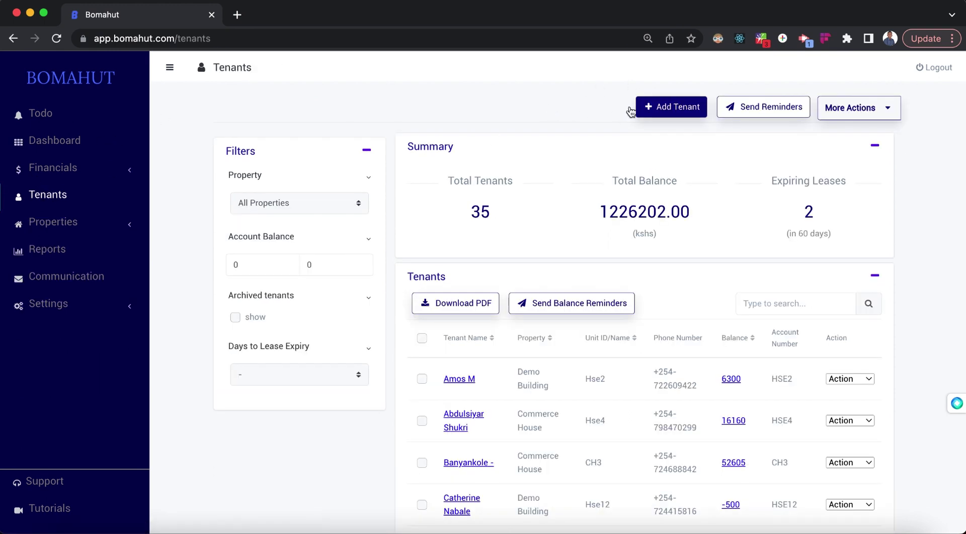
# Step: Start a new tenant in unit D1 of Video Demo Property, entering their first name, last name and phone number
pyautogui.click(662, 112)
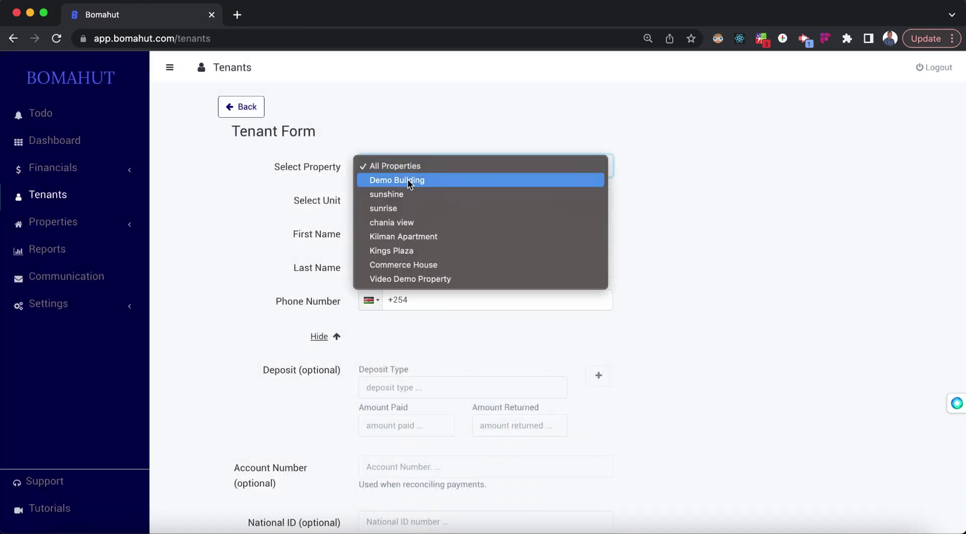
pyautogui.click(424, 280)
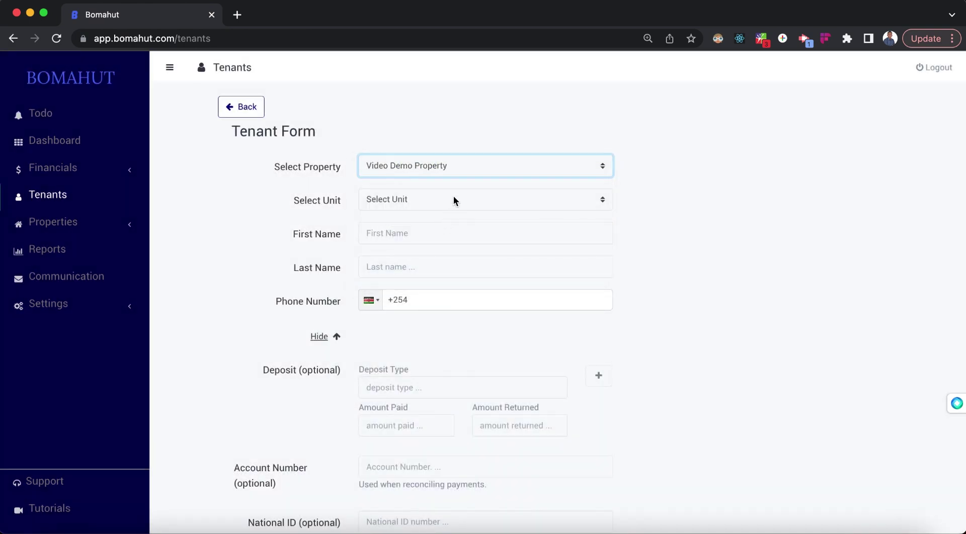
pyautogui.click(453, 196)
pyautogui.click(409, 213)
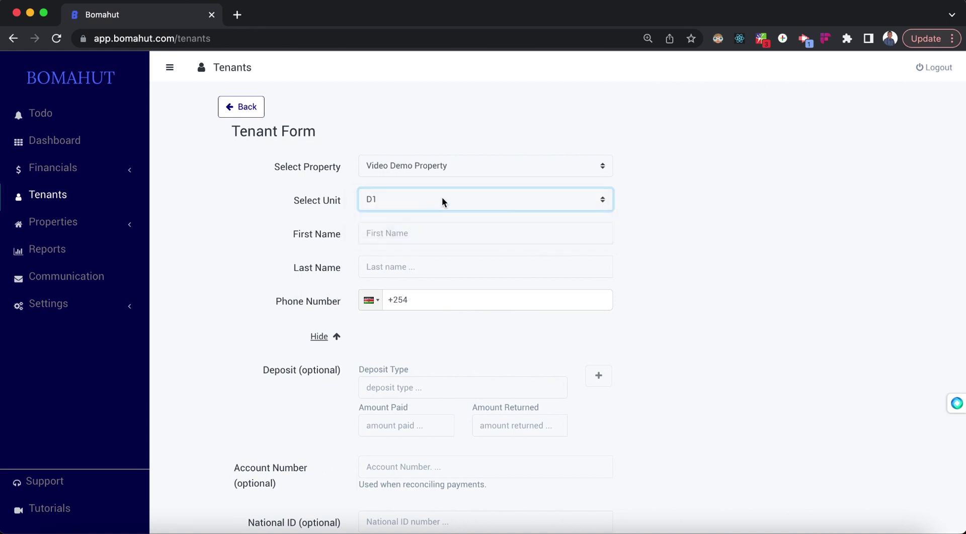
pyautogui.click(418, 233)
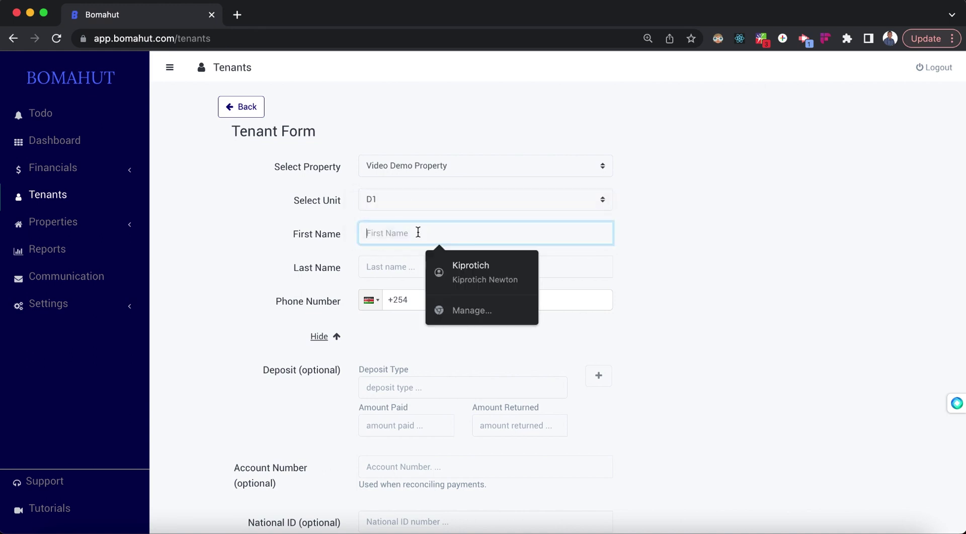
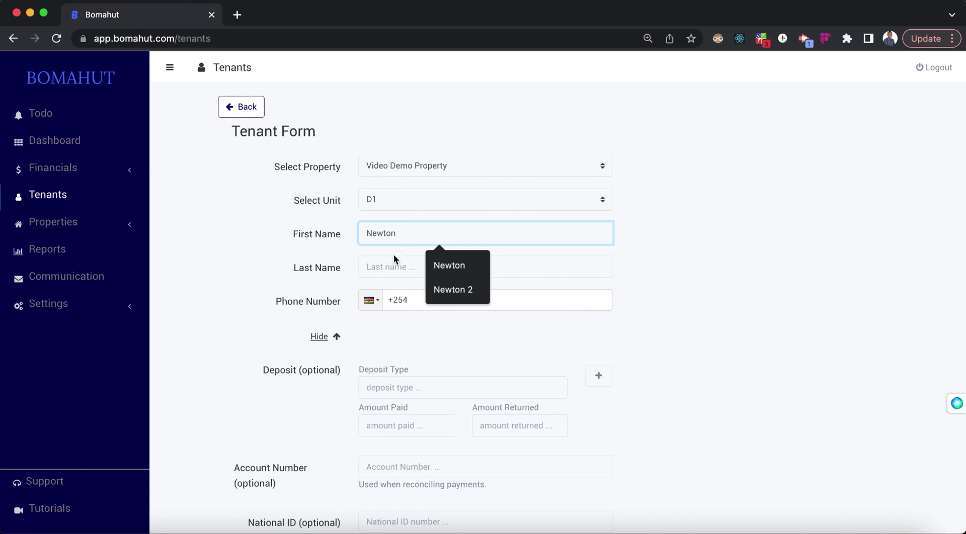
pyautogui.click(392, 265)
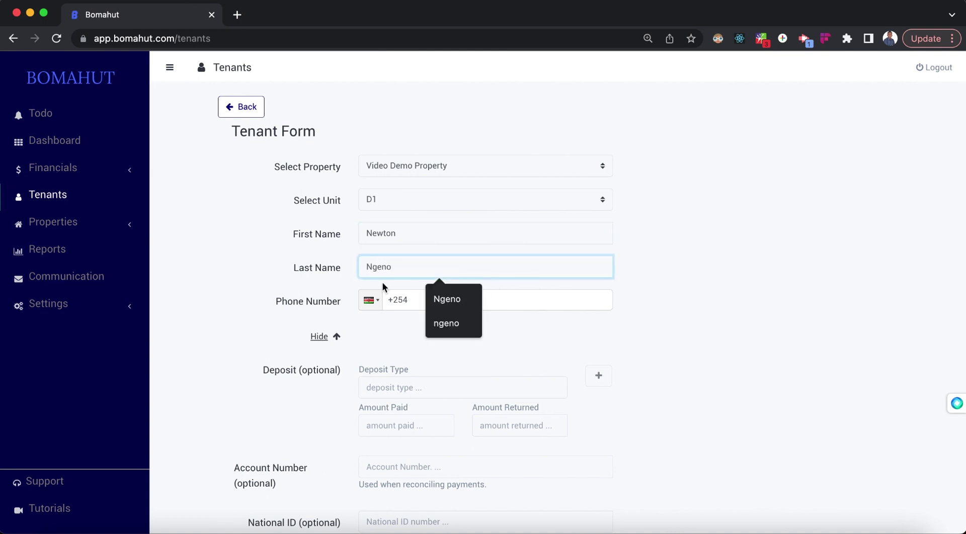
pyautogui.click(541, 301)
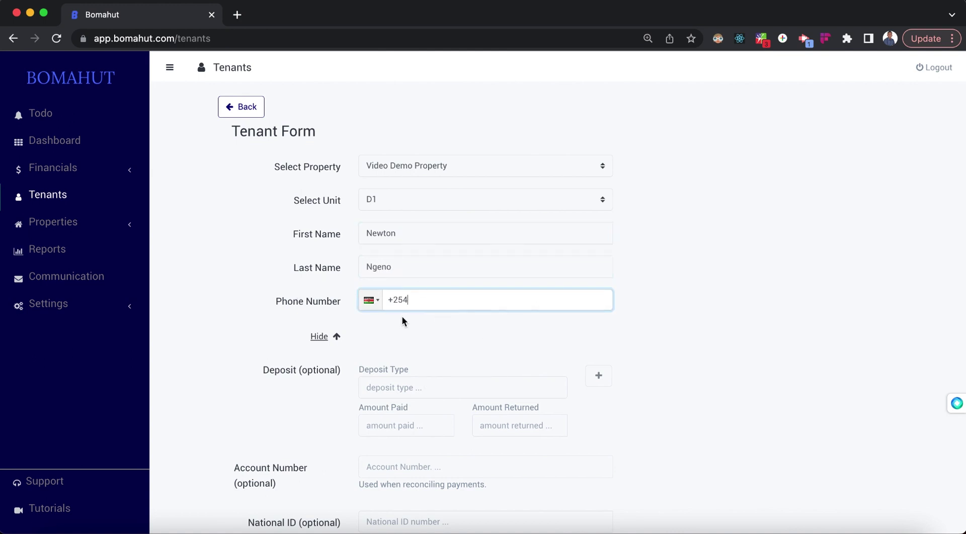
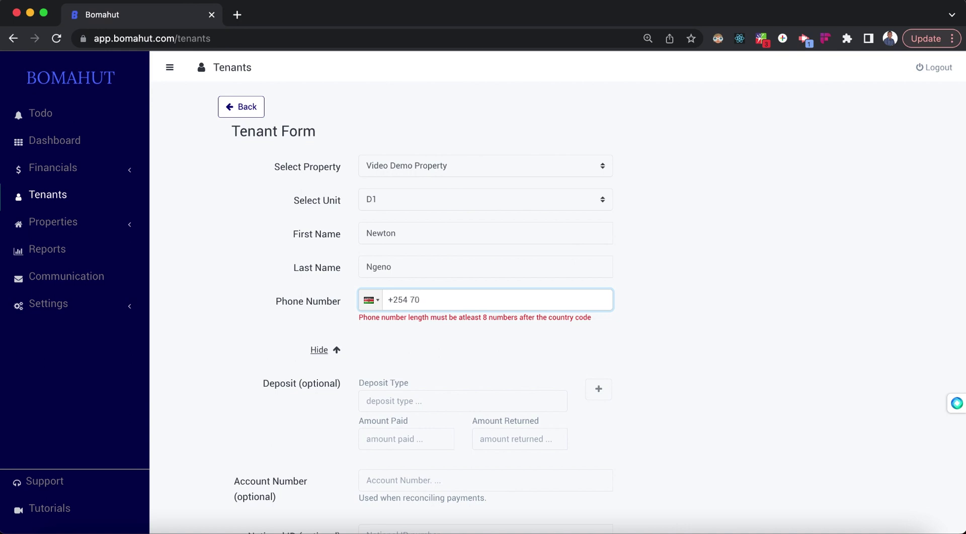
# Step: Add two tenant deposits: rent 10000 and water 2000
pyautogui.scroll(-3, 452, 209)
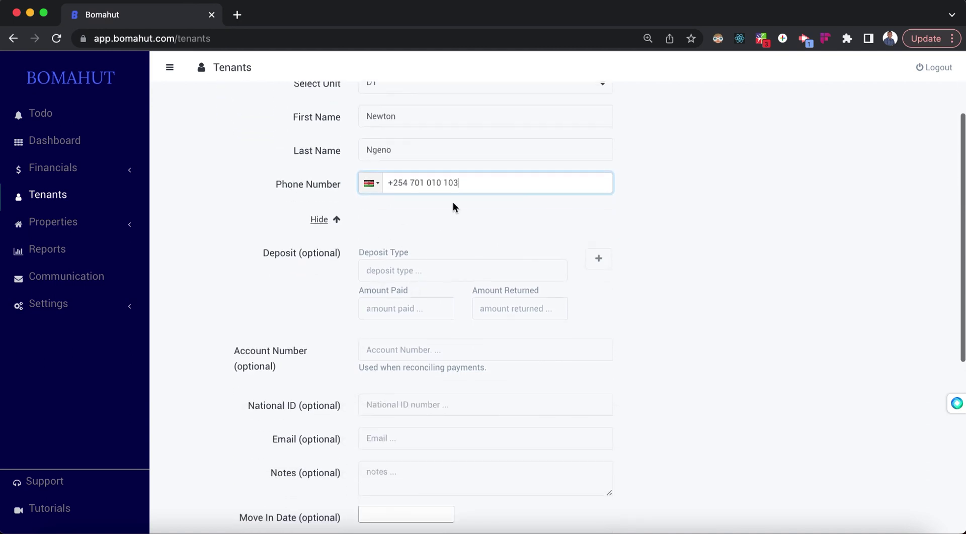
pyautogui.click(393, 272)
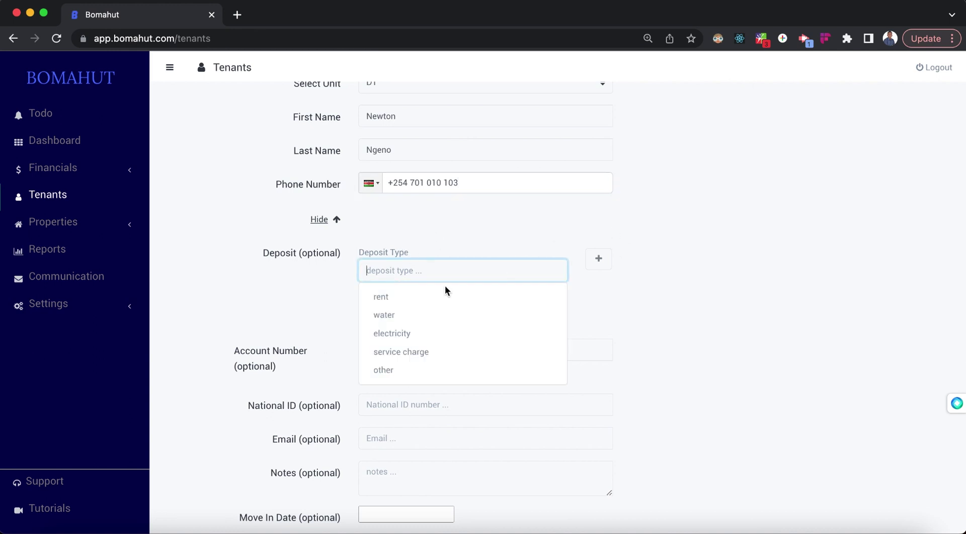
pyautogui.click(391, 298)
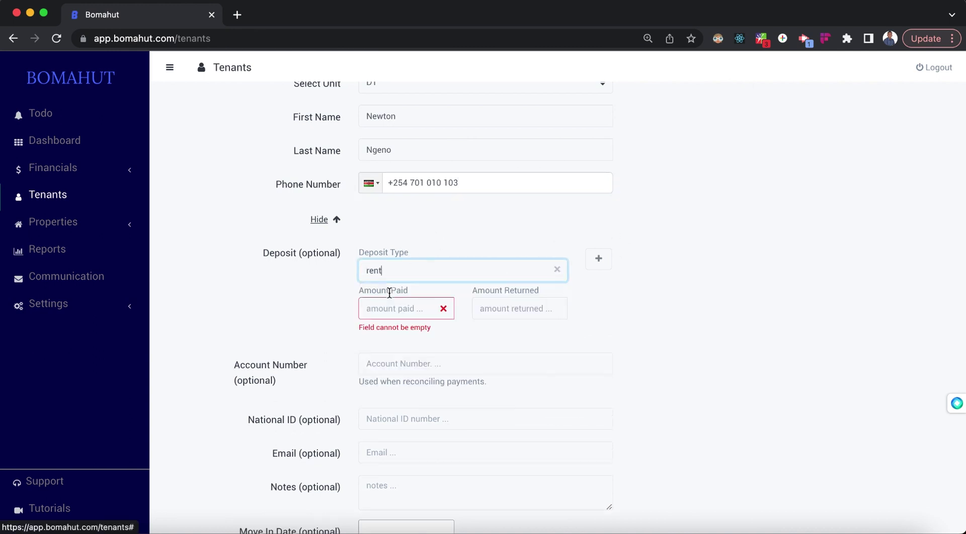
pyautogui.click(375, 307)
pyautogui.write('100')
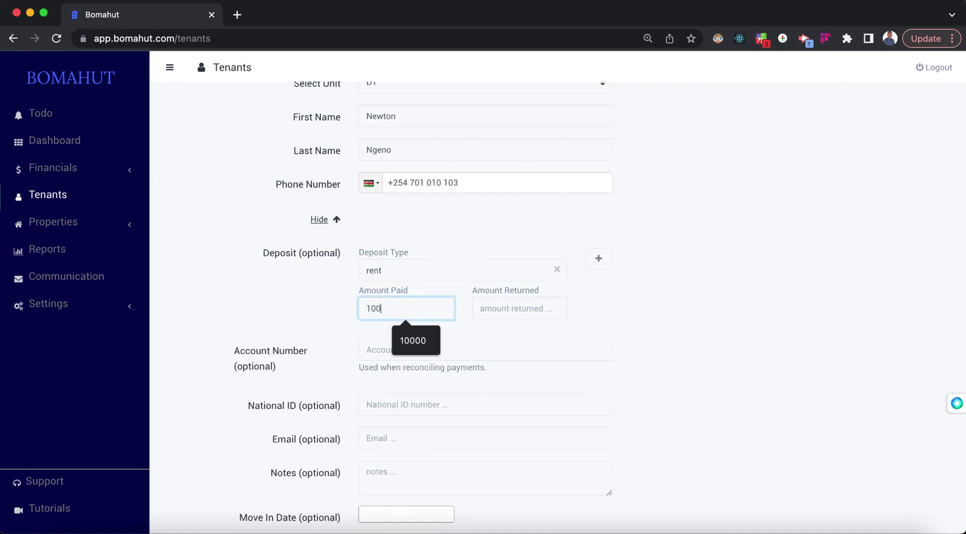
pyautogui.write('00')
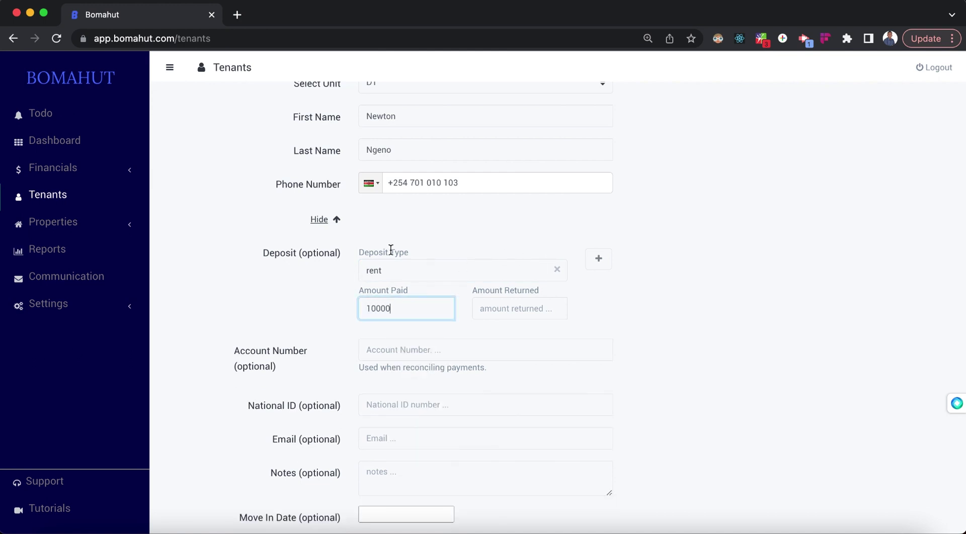
pyautogui.click(600, 260)
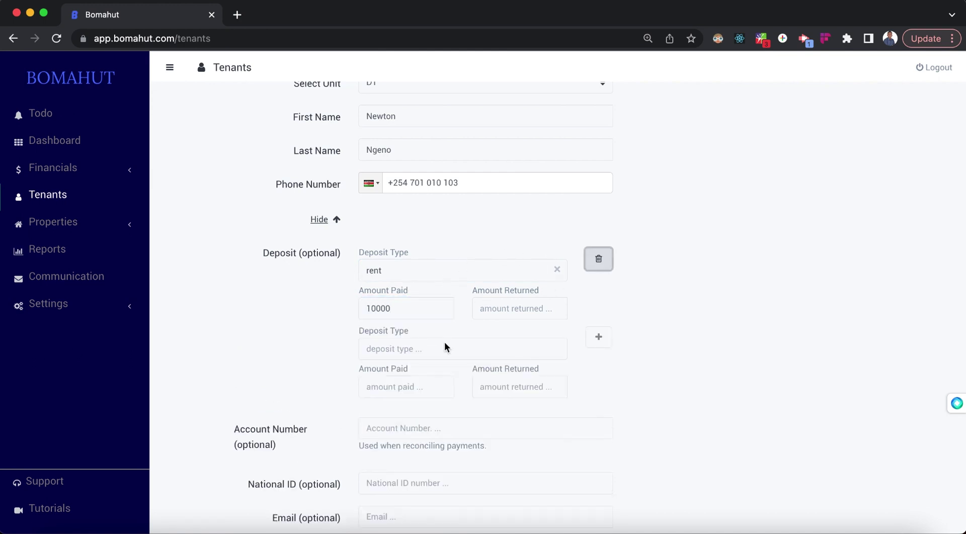
pyautogui.click(416, 347)
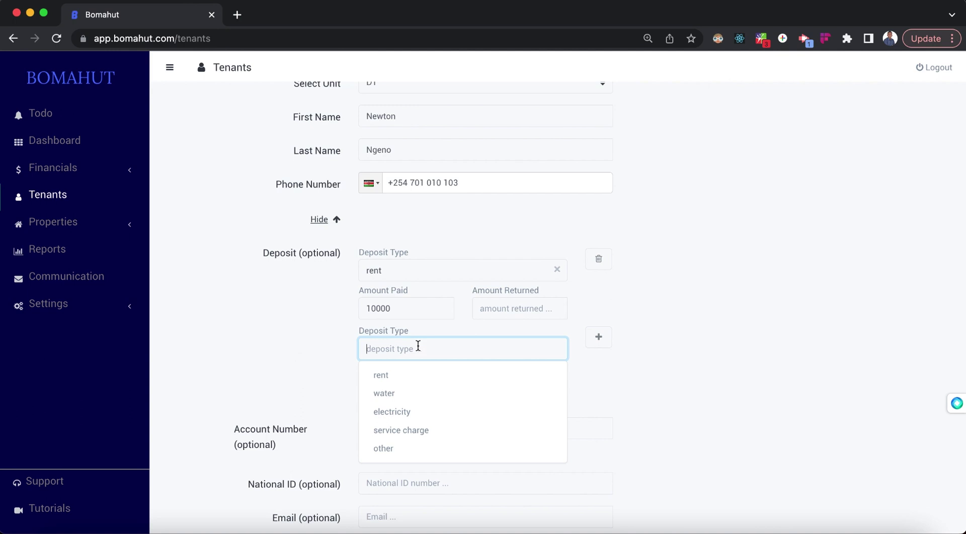
pyautogui.click(404, 394)
pyautogui.click(391, 386)
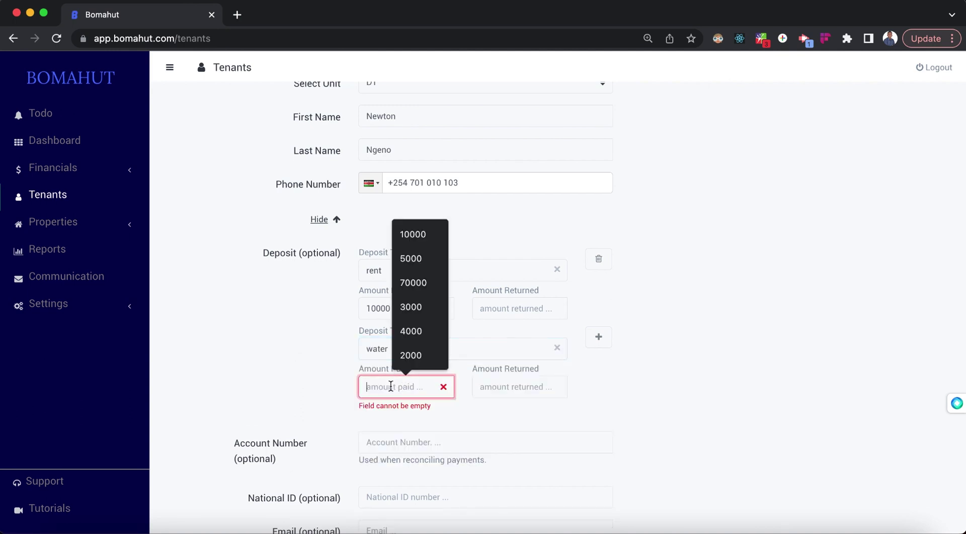
pyautogui.write('20000')
pyautogui.press('BackSpace')
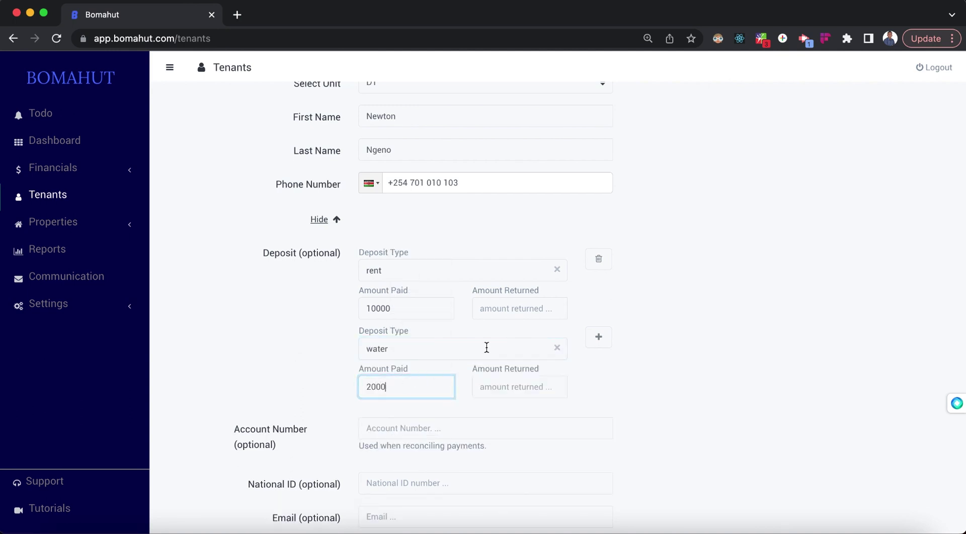
pyautogui.scroll(-5, 537, 338)
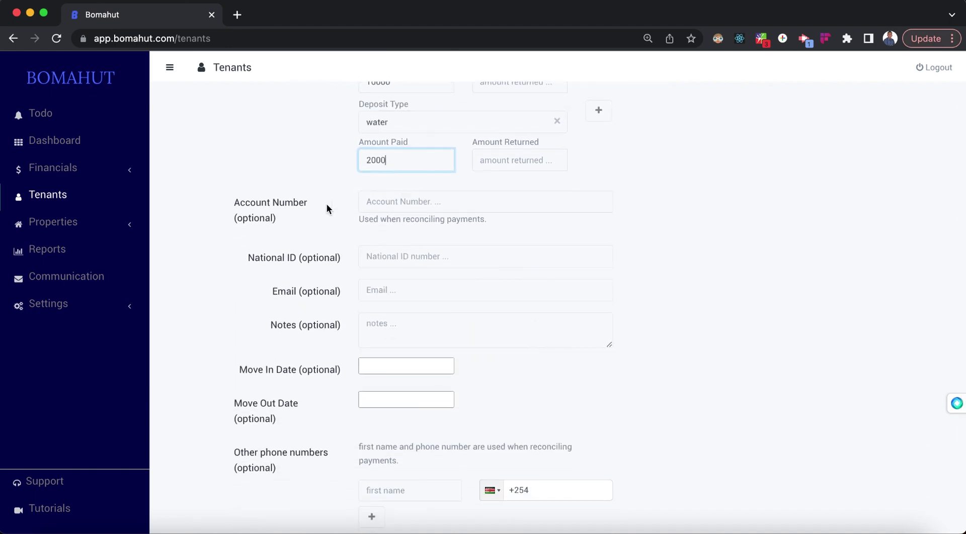
# Step: Scroll through the rest of the tenant form, leaving the move-in date and optional fields blank
pyautogui.scroll(6, 417, 218)
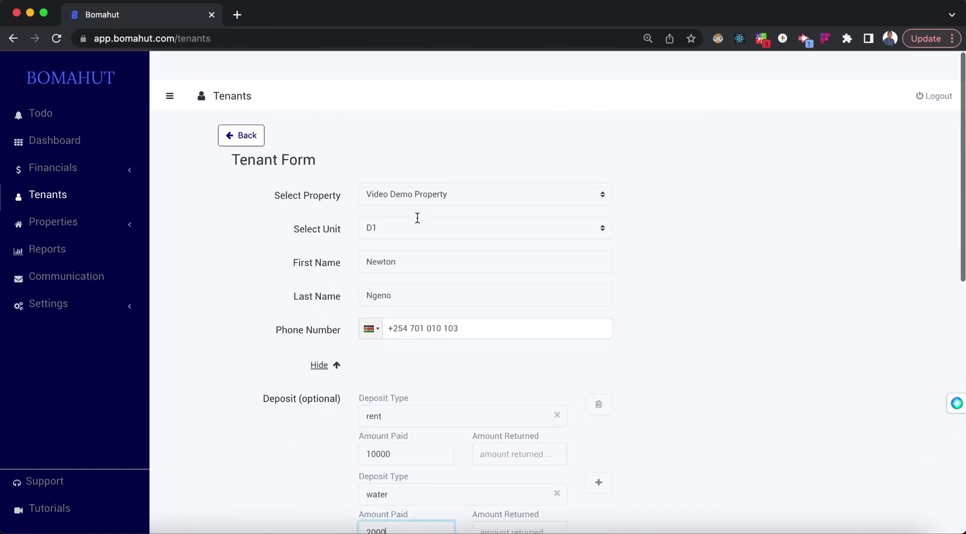
pyautogui.scroll(-4, 416, 218)
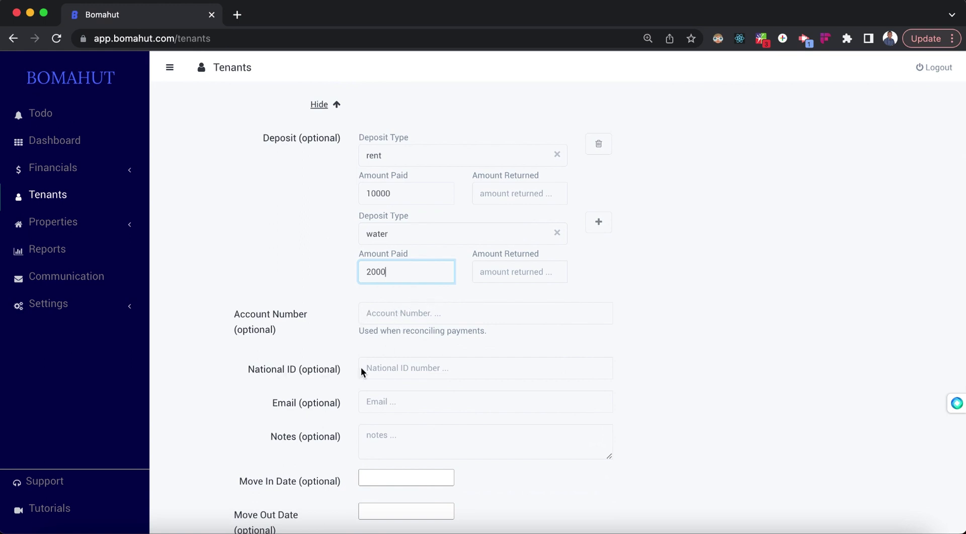
pyautogui.scroll(-2, 383, 397)
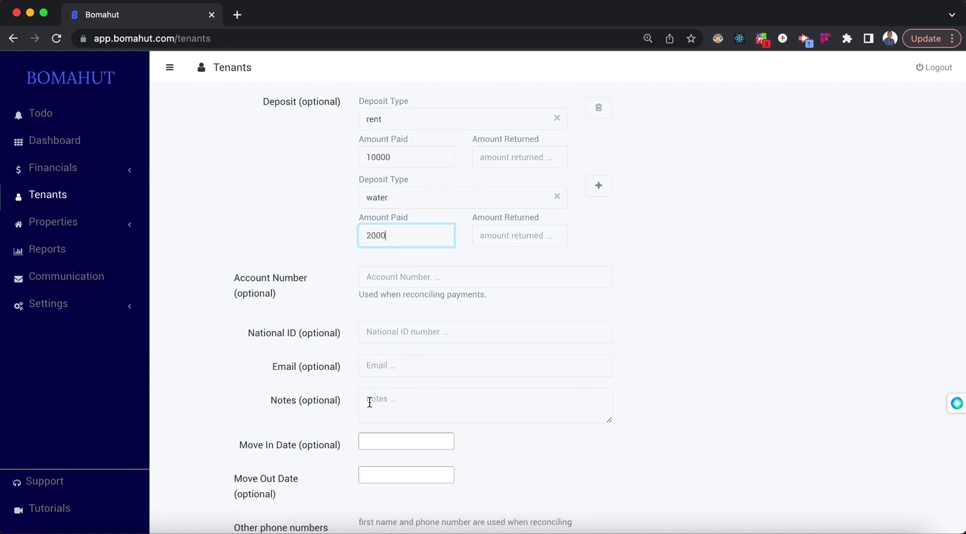
pyautogui.scroll(-1, 373, 402)
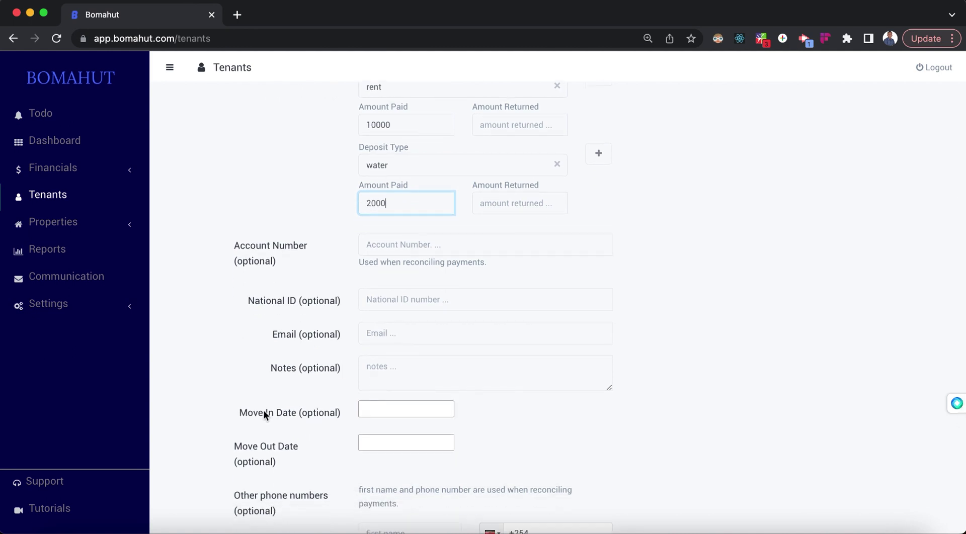
pyautogui.click(388, 412)
pyautogui.click(504, 418)
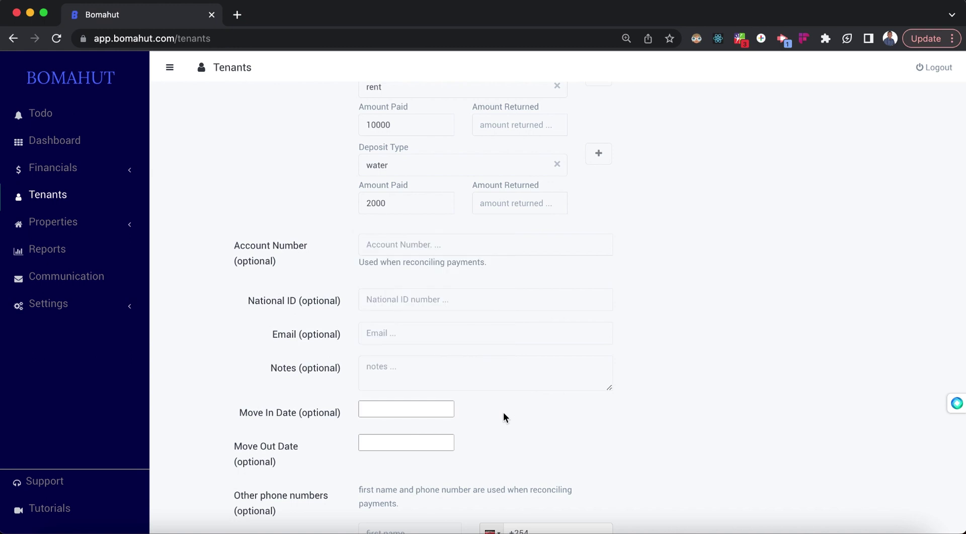
pyautogui.scroll(-4, 503, 416)
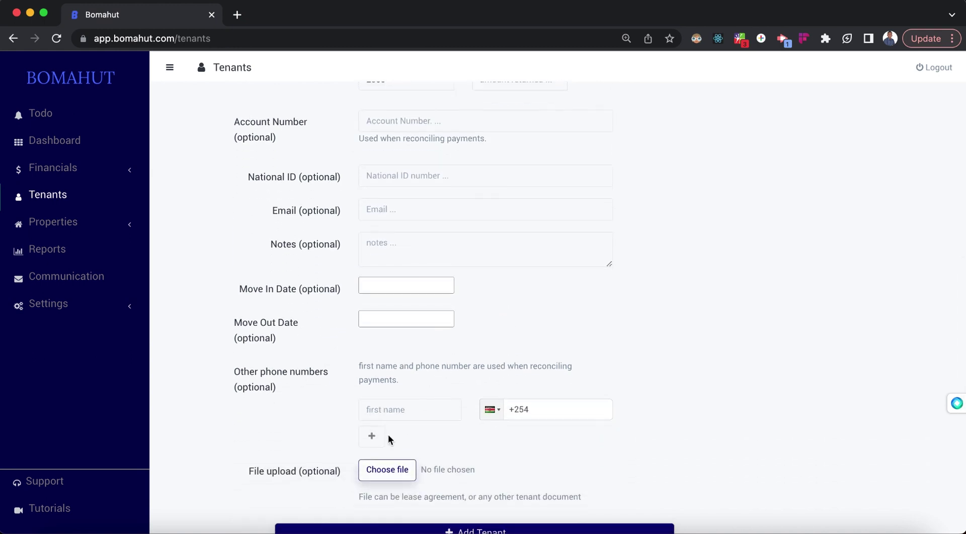
pyautogui.scroll(-2, 357, 412)
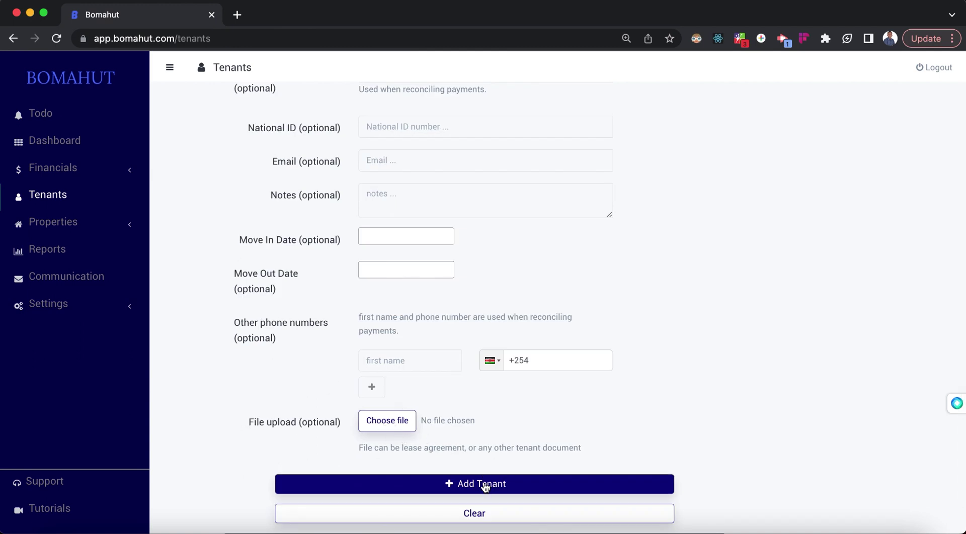
# Step: Save the tenant, then filter the Tenants list to Video Demo Property, showing one tenant in D1
pyautogui.click(469, 484)
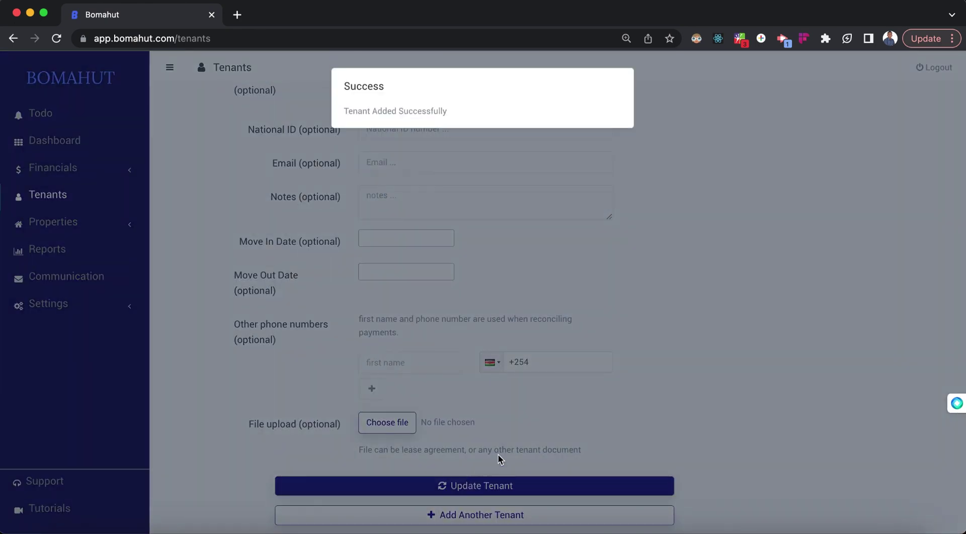
pyautogui.scroll(-2, 523, 444)
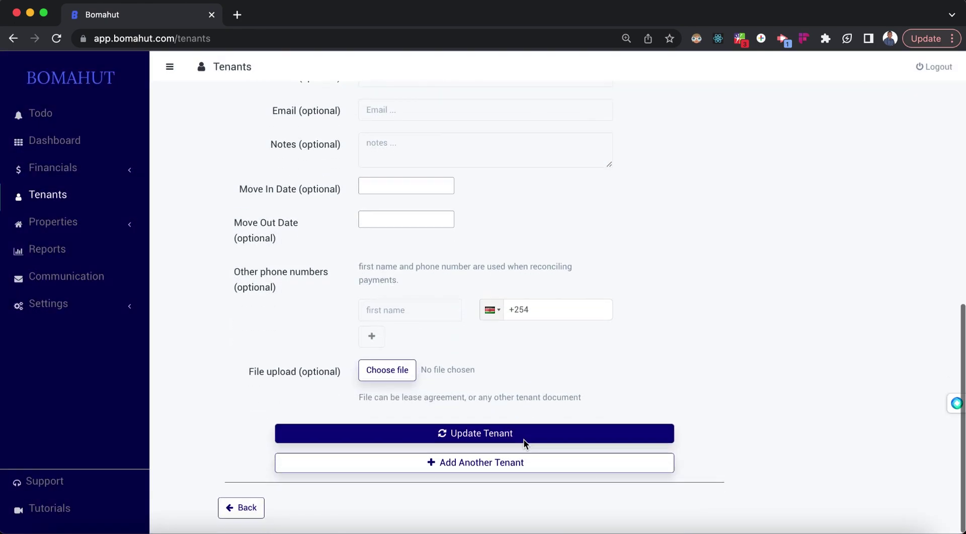
pyautogui.click(231, 513)
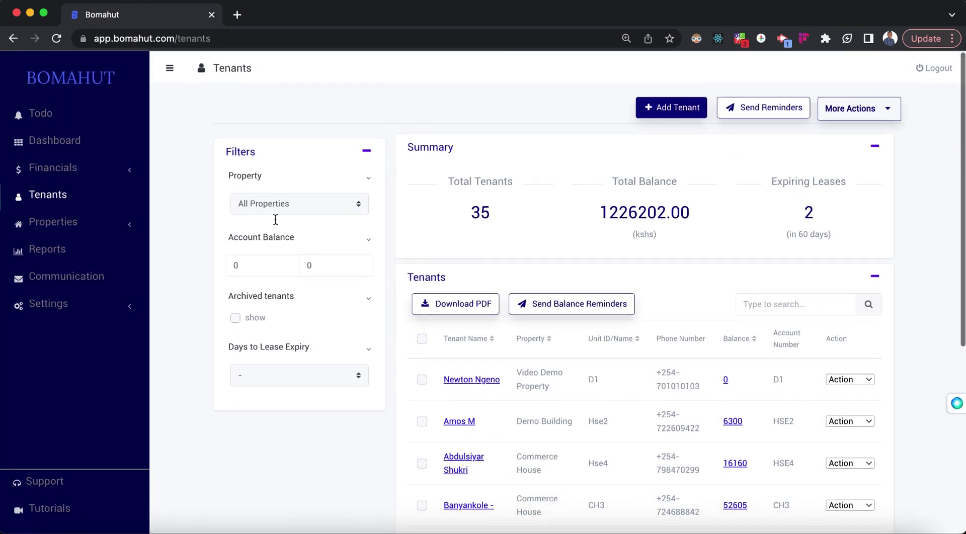
pyautogui.click(271, 203)
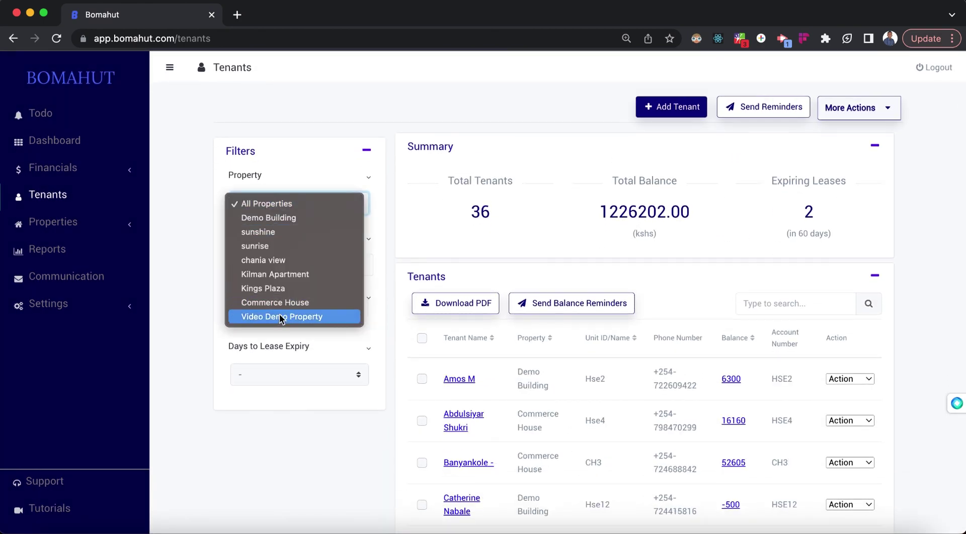
pyautogui.click(280, 317)
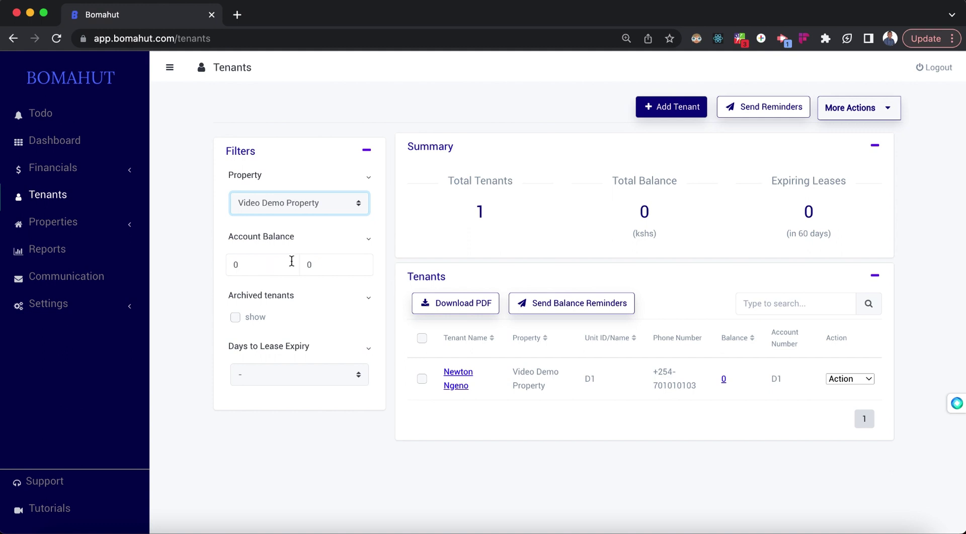
pyautogui.click(252, 265)
pyautogui.click(329, 266)
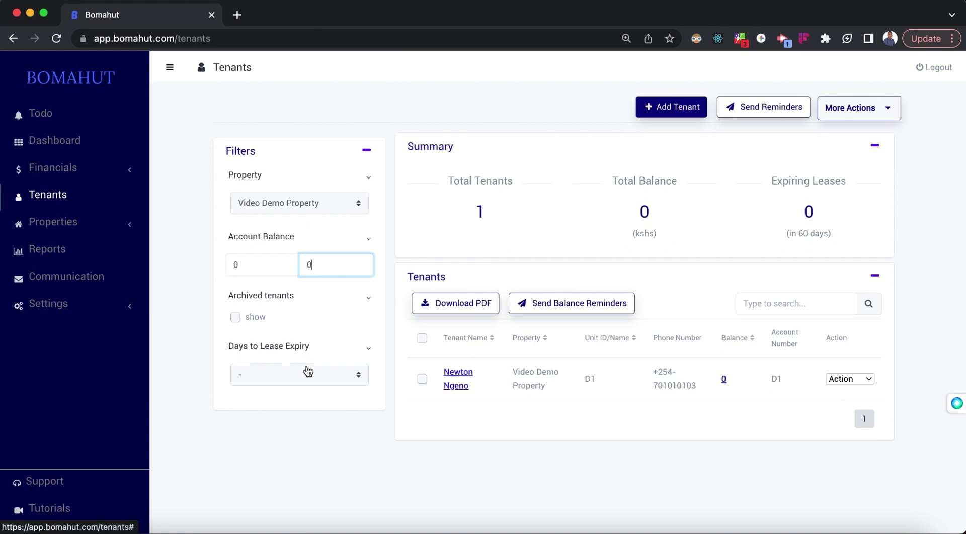
pyautogui.click(291, 375)
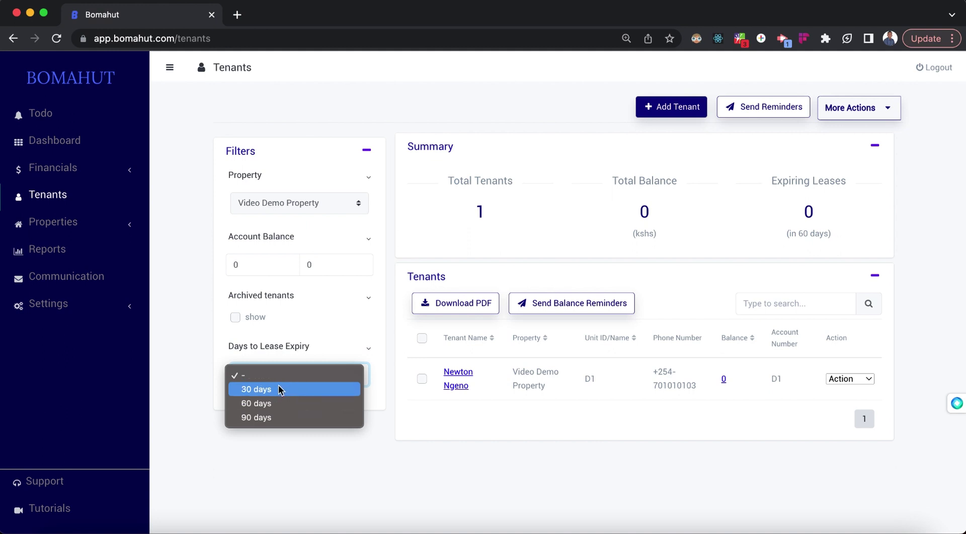
pyautogui.click(357, 478)
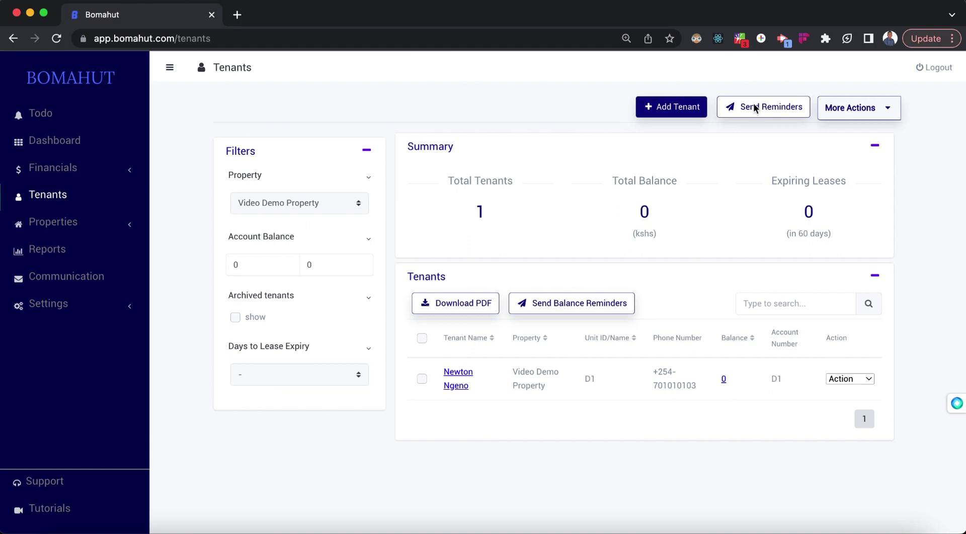
# Step: Send SMS balance reminders to tenants of Demo Building and all other properties
pyautogui.click(754, 108)
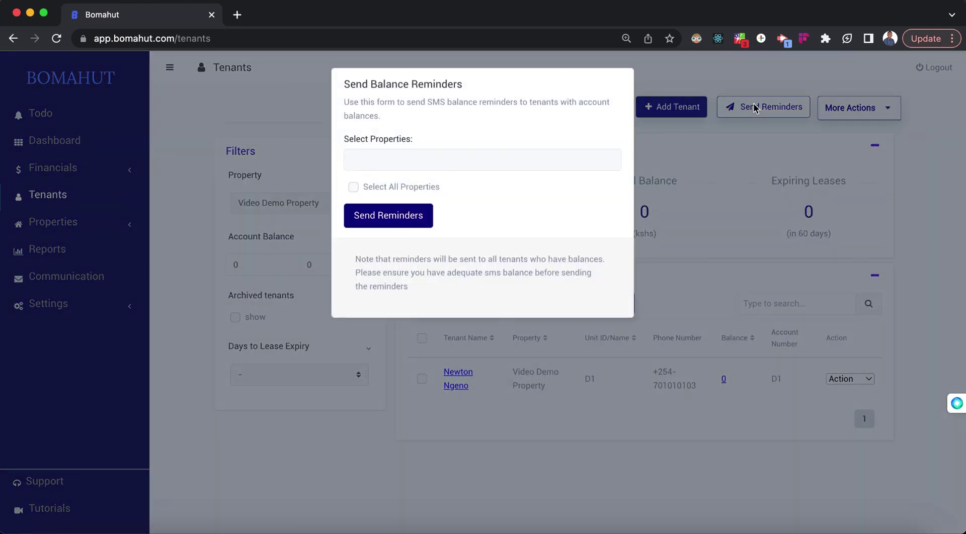
pyautogui.click(401, 162)
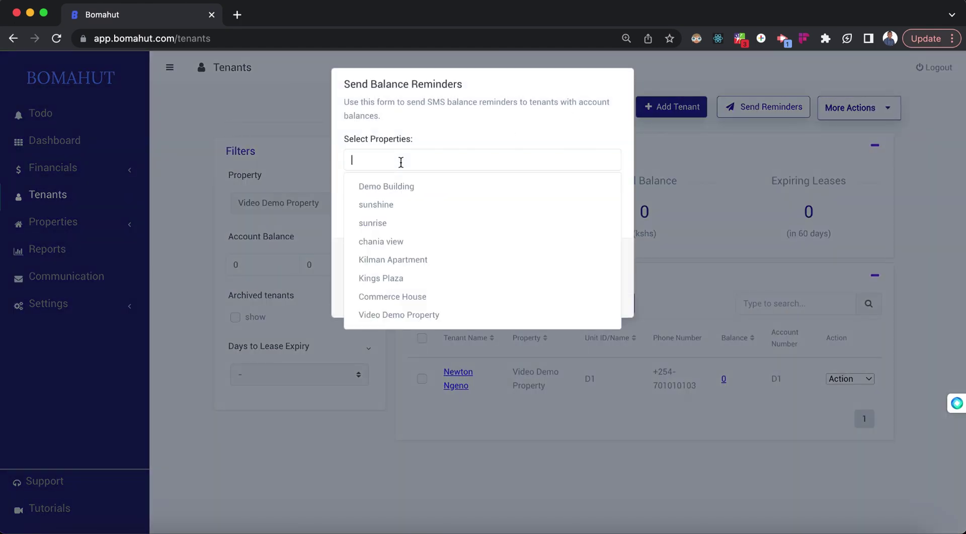
pyautogui.click(352, 187)
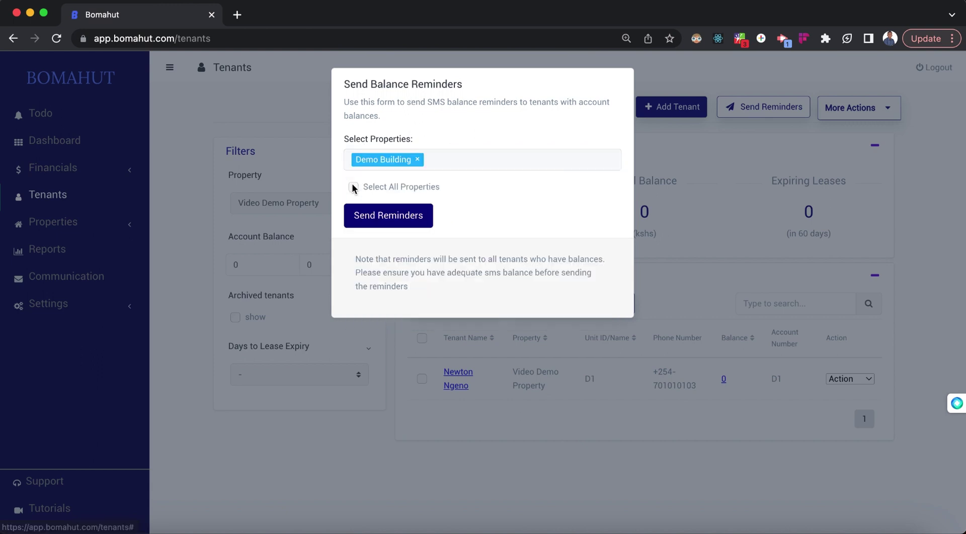
pyautogui.click(353, 187)
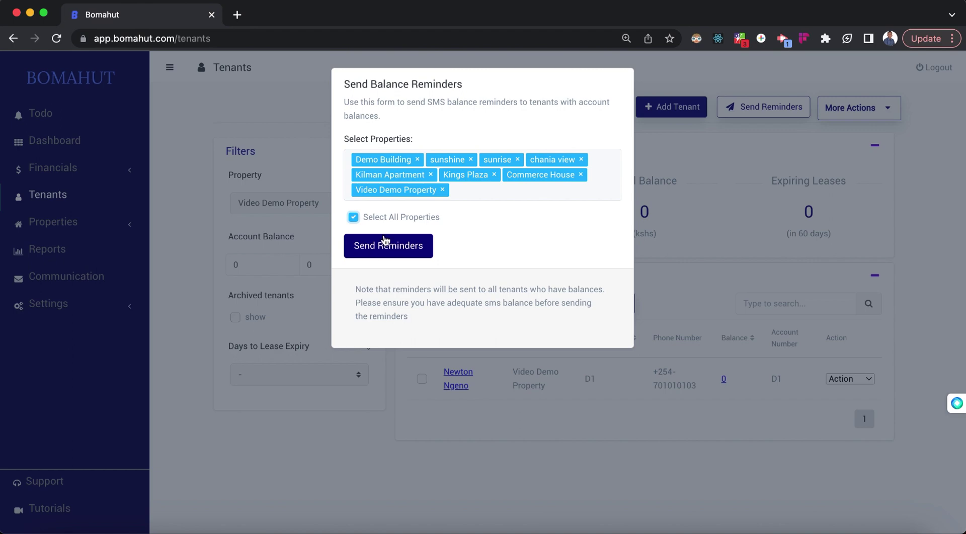
pyautogui.click(710, 267)
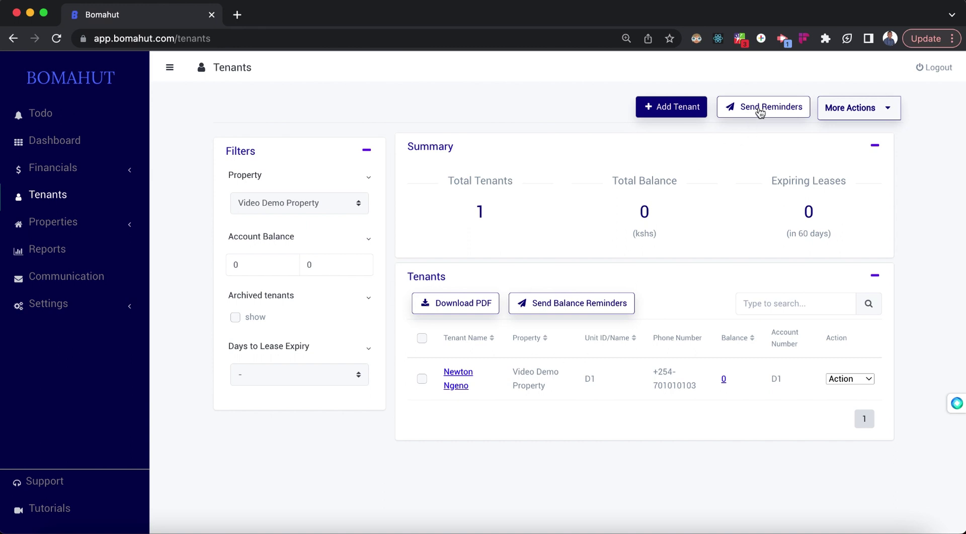
pyautogui.click(855, 107)
# Step: From the D1 tenant's transaction ledger, start a new blank invoice
pyautogui.click(723, 381)
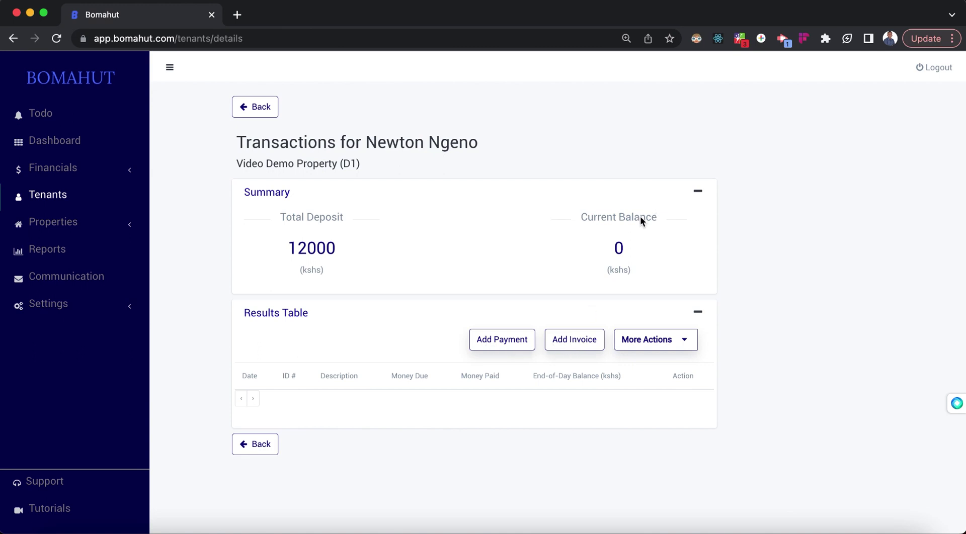
pyautogui.click(565, 340)
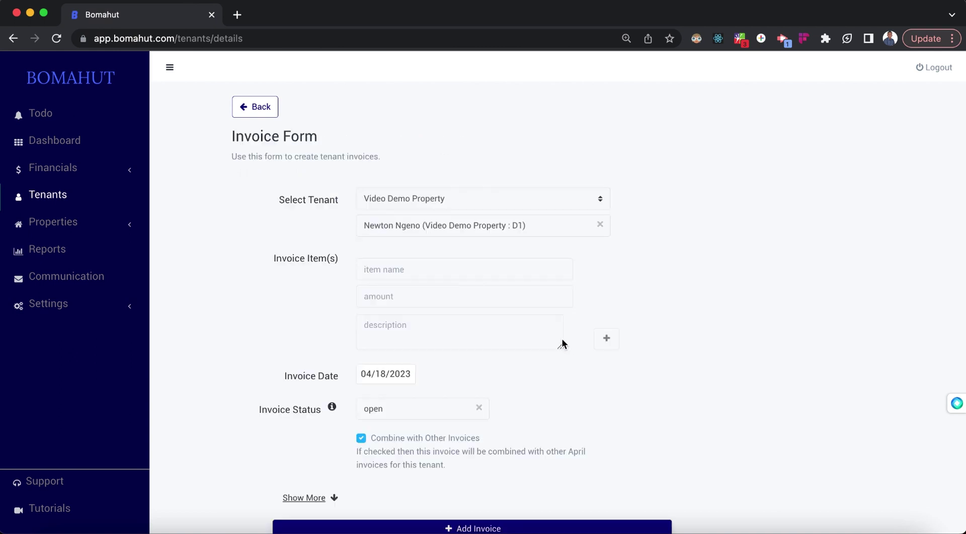
# Step: Create a rent invoice of 10000 for the D1 tenant
pyautogui.scroll(-2, 696, 203)
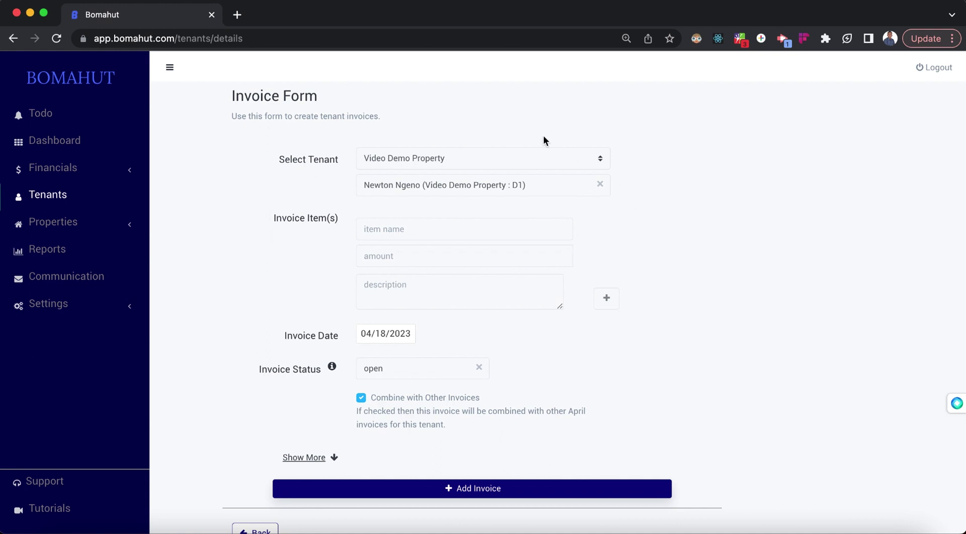
pyautogui.click(390, 228)
pyautogui.click(405, 256)
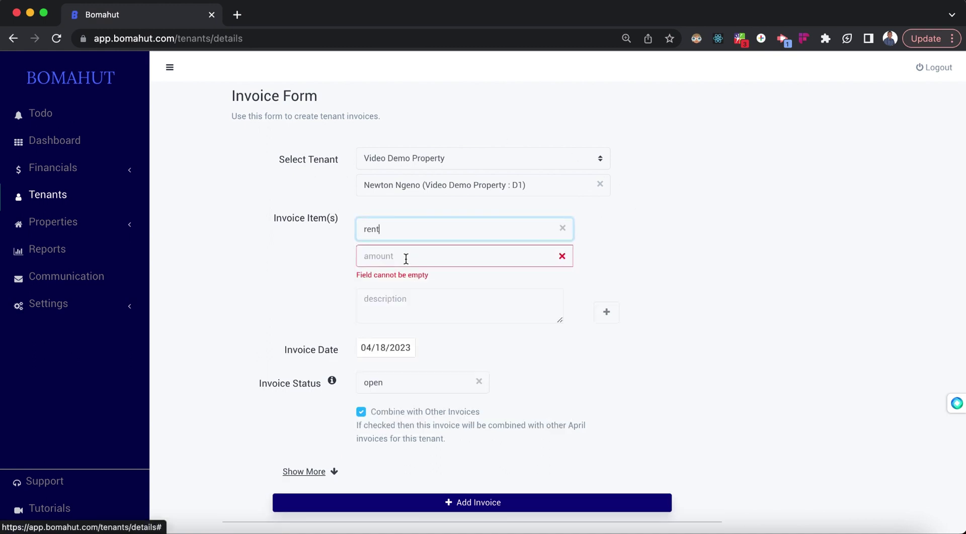
pyautogui.click(399, 257)
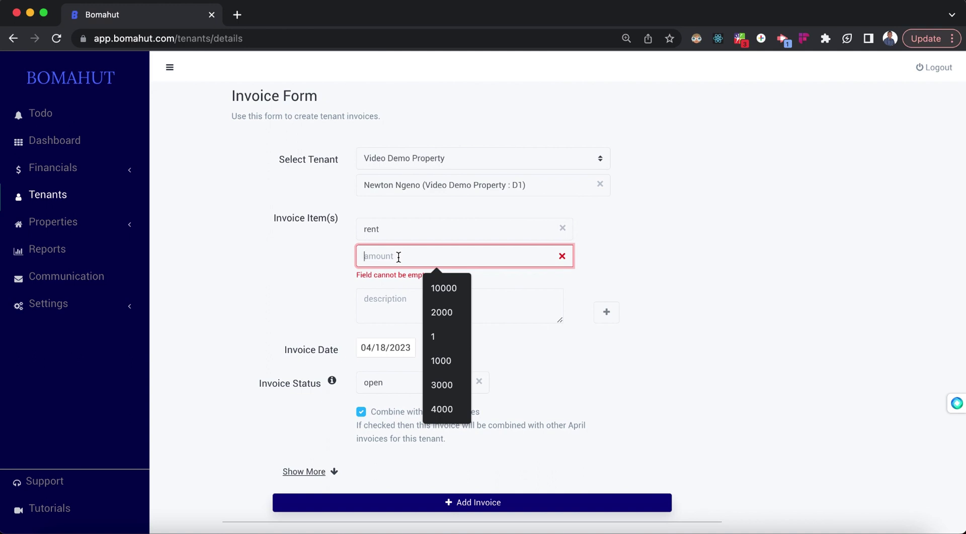
pyautogui.write('10000')
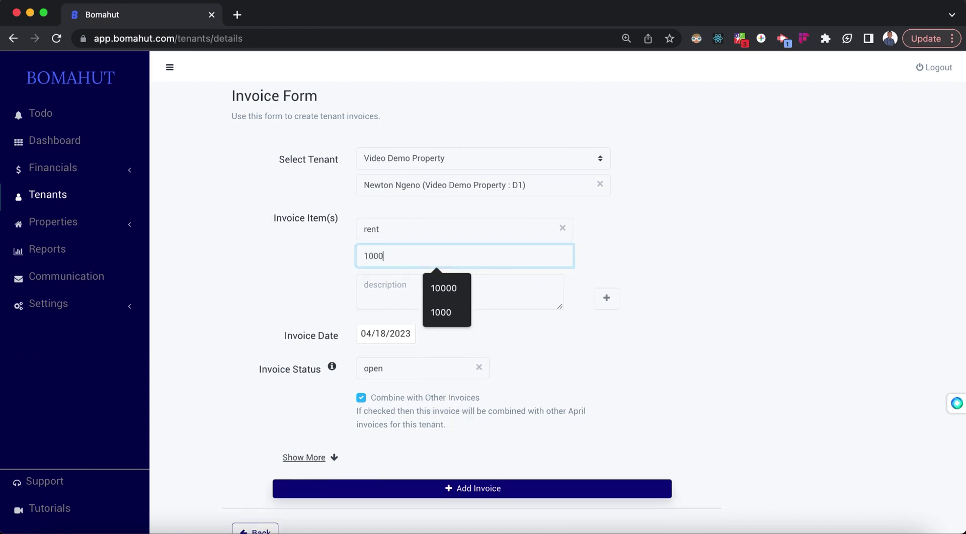
pyautogui.click(397, 284)
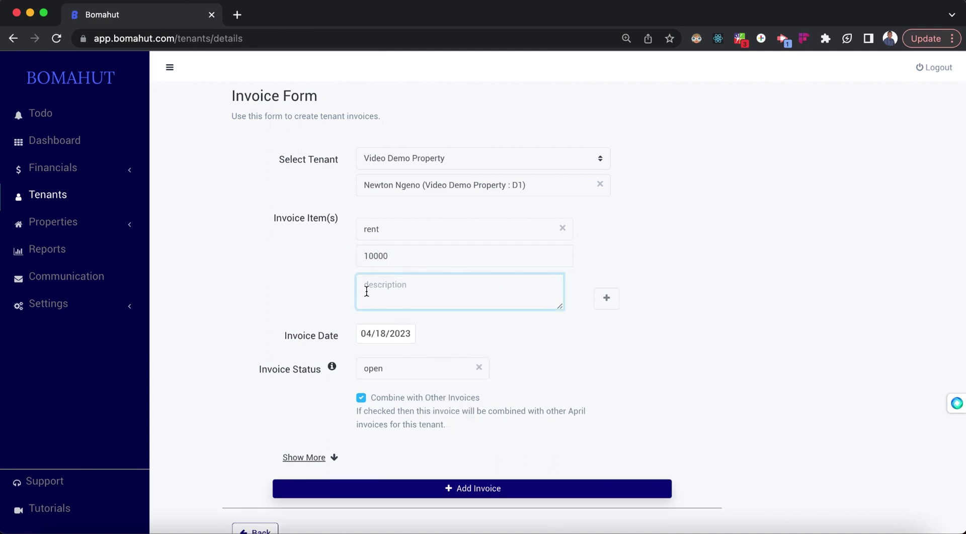
pyautogui.scroll(-1, 397, 299)
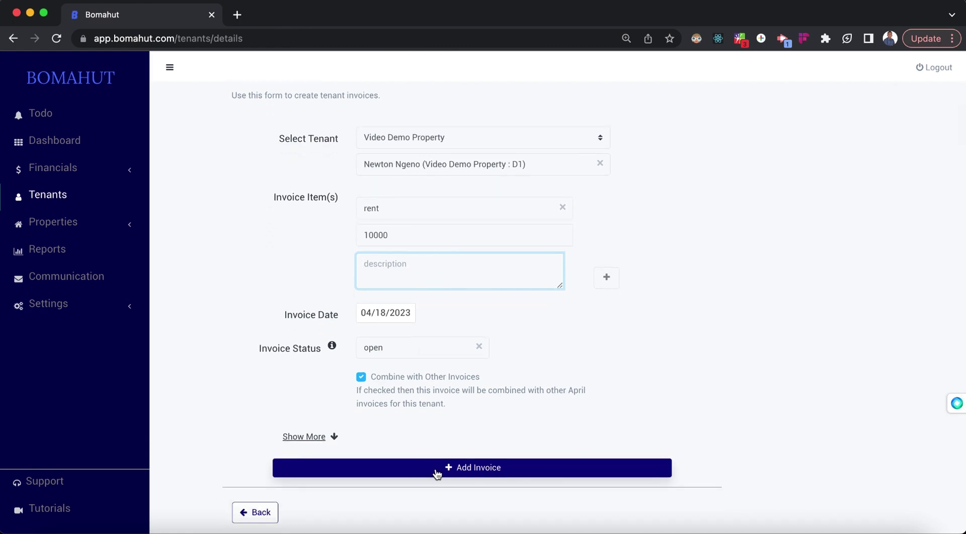
pyautogui.click(453, 468)
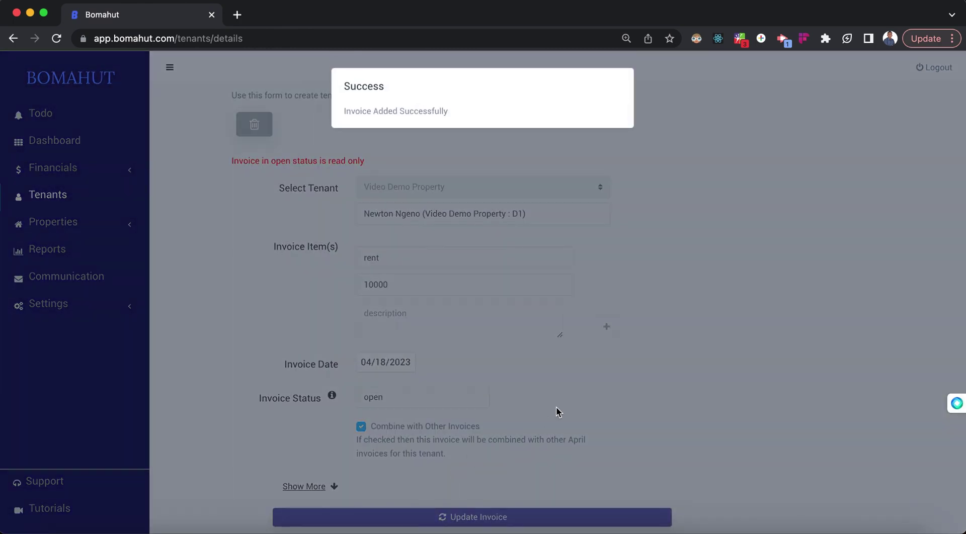
# Step: Return to the tenant's transactions, now showing a 10,000.00 balance
pyautogui.scroll(-5, 453, 410)
pyautogui.scroll(5, 448, 168)
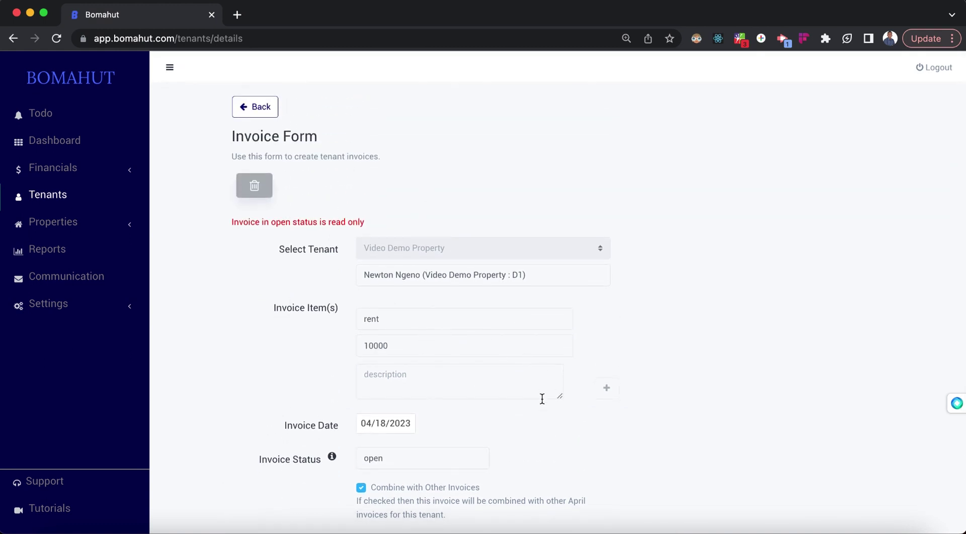
pyautogui.scroll(-3, 591, 321)
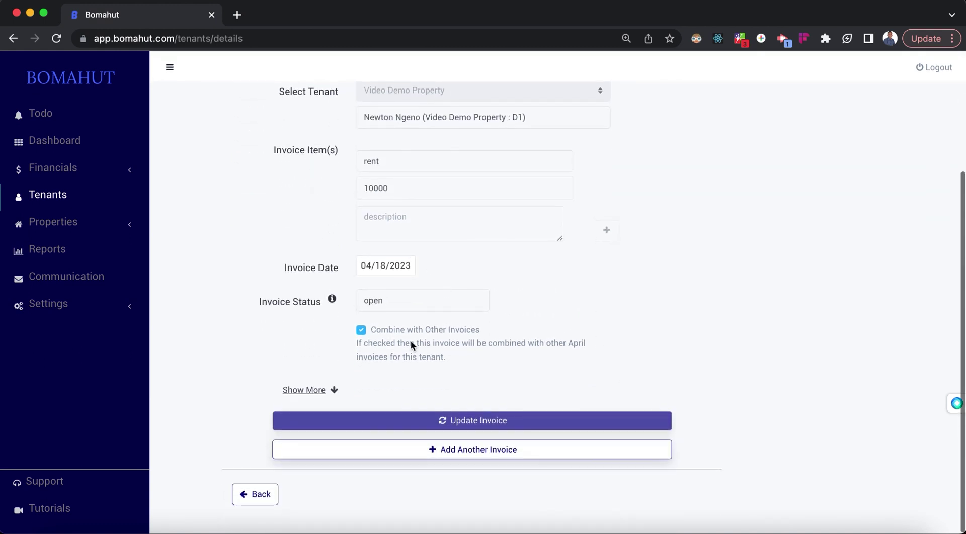
pyautogui.click(264, 496)
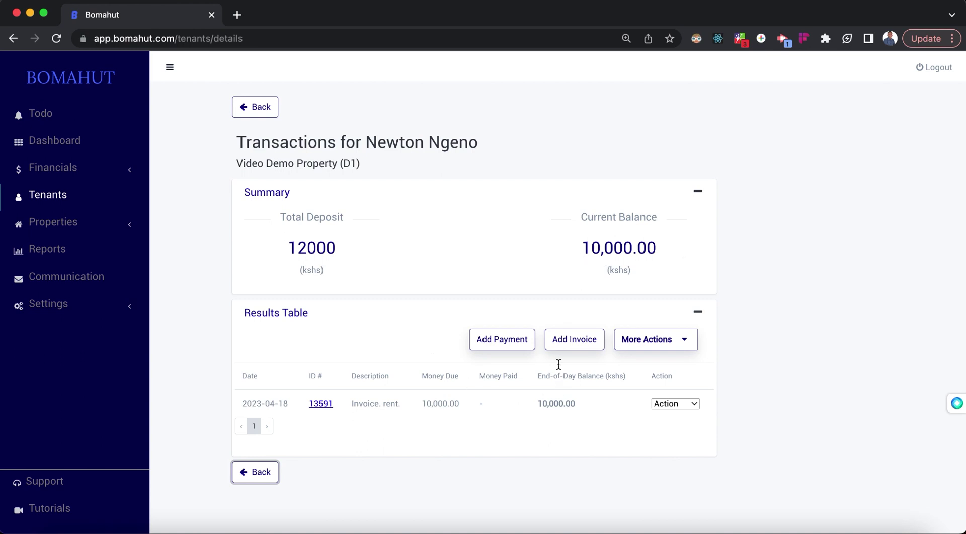
# Step: Record a 9000 payment from the tenant and go back to the ledger
pyautogui.click(509, 343)
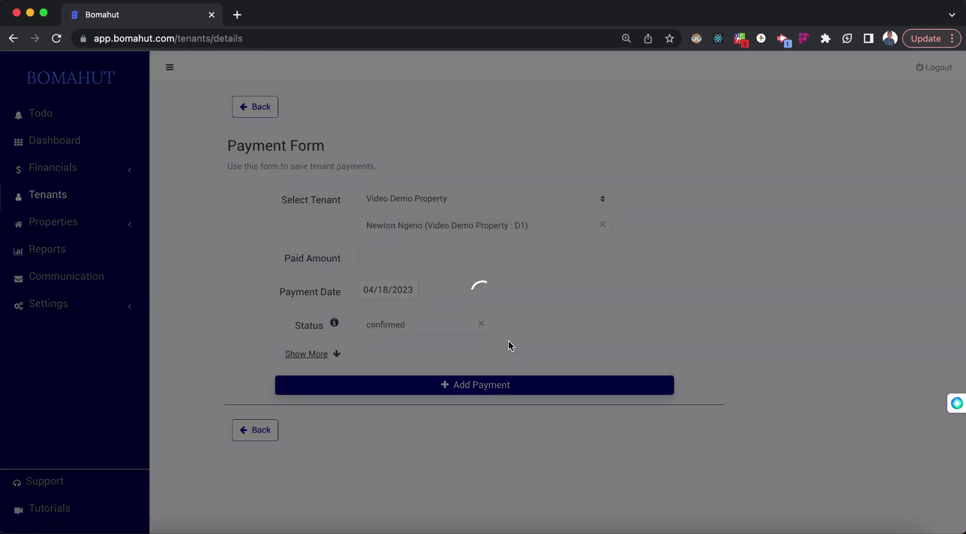
pyautogui.click(386, 260)
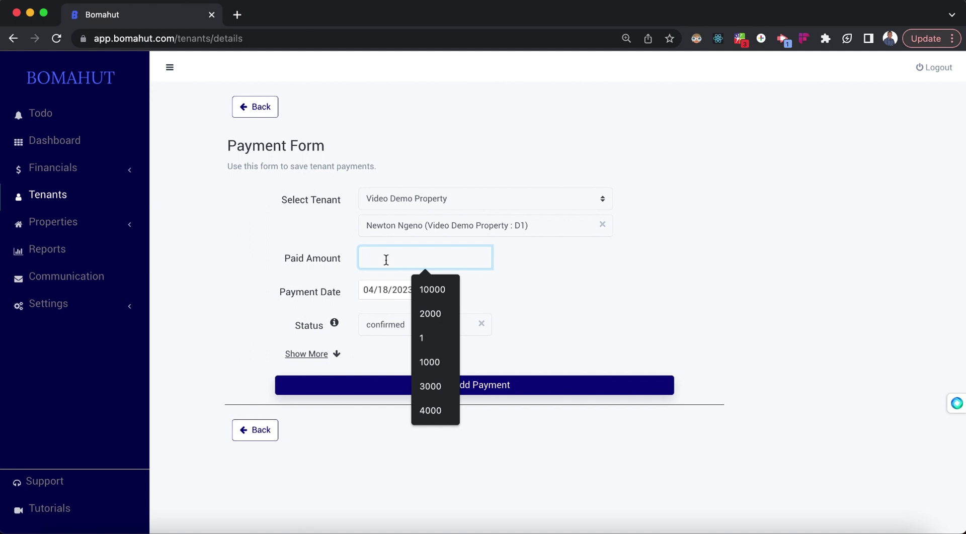
pyautogui.write('9000')
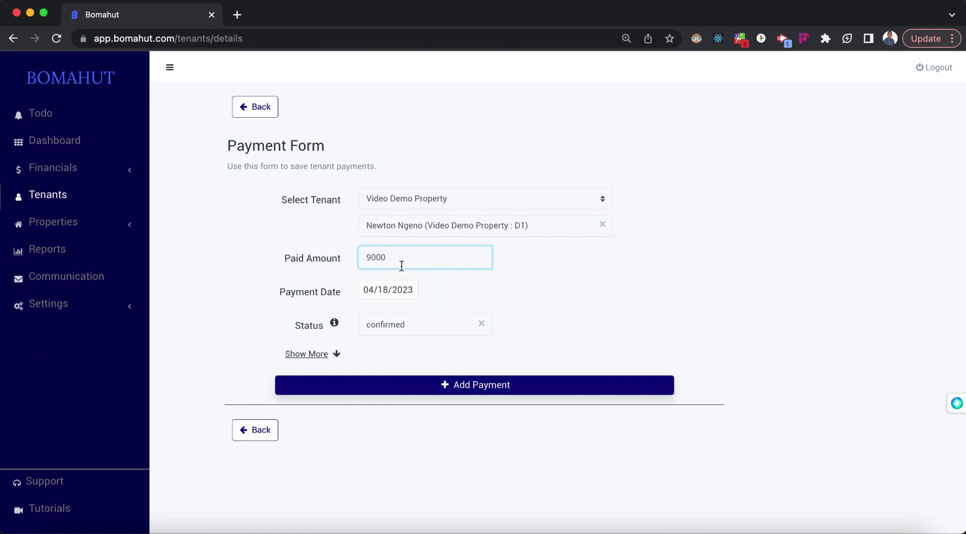
pyautogui.click(484, 385)
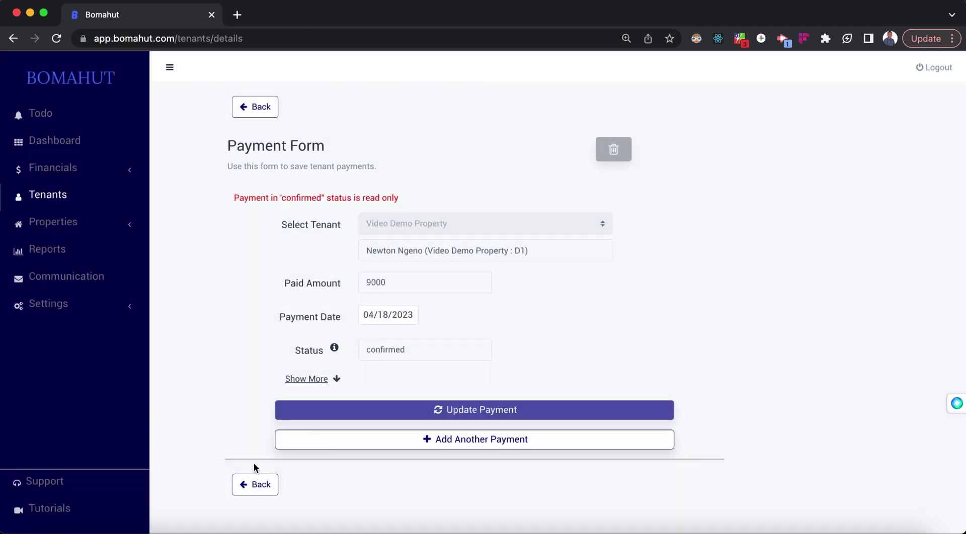
pyautogui.click(260, 484)
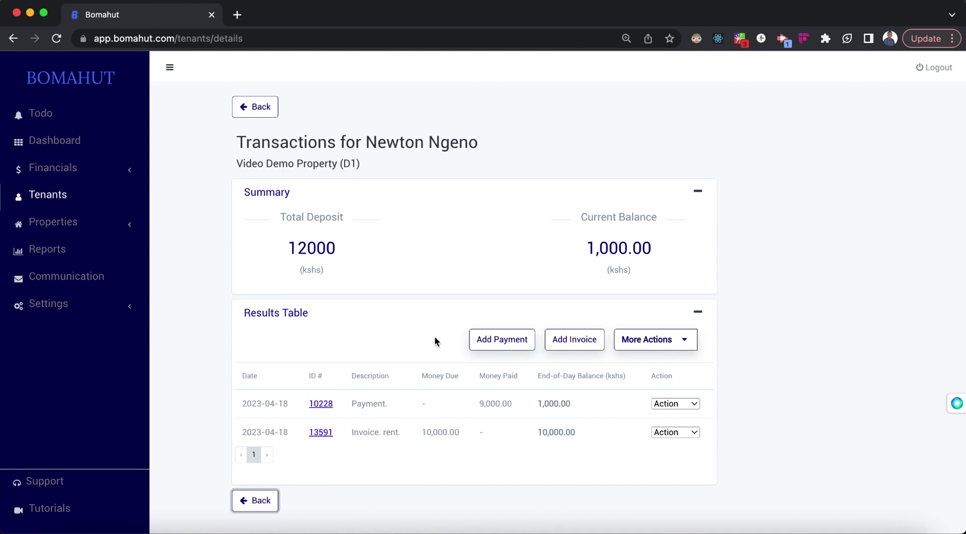
# Step: Add a 1000 water item alongside rent on the invoice, save it, and return to the ledger
pyautogui.click(566, 345)
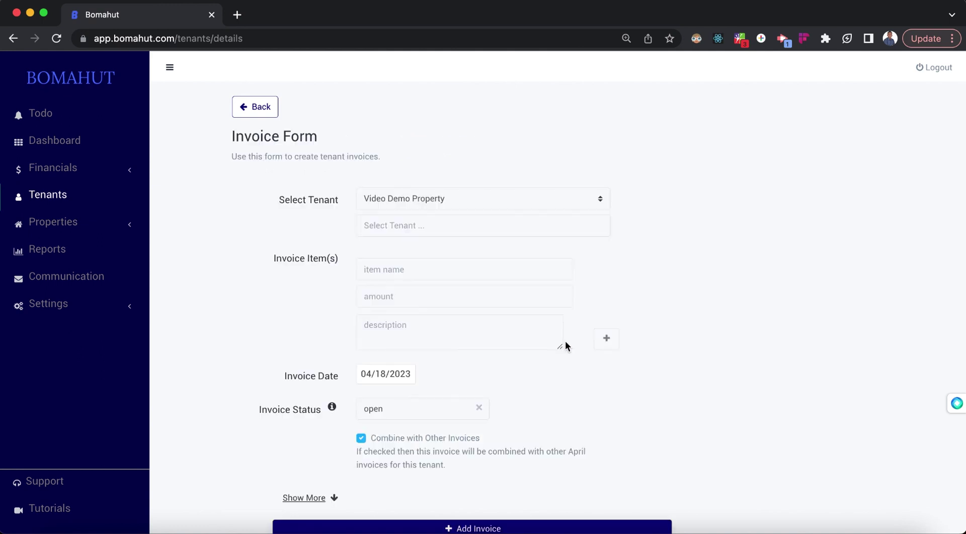
pyautogui.click(413, 269)
pyautogui.click(395, 314)
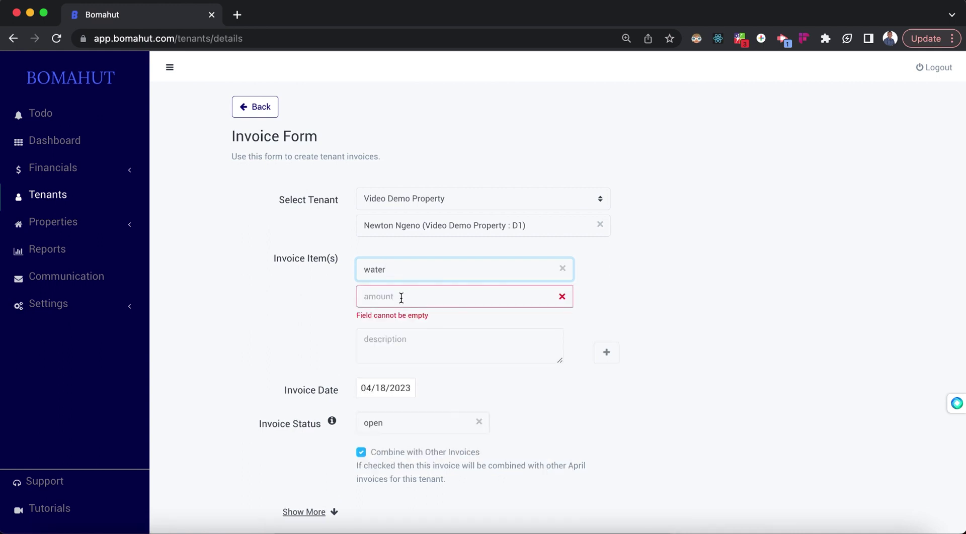
pyautogui.click(413, 296)
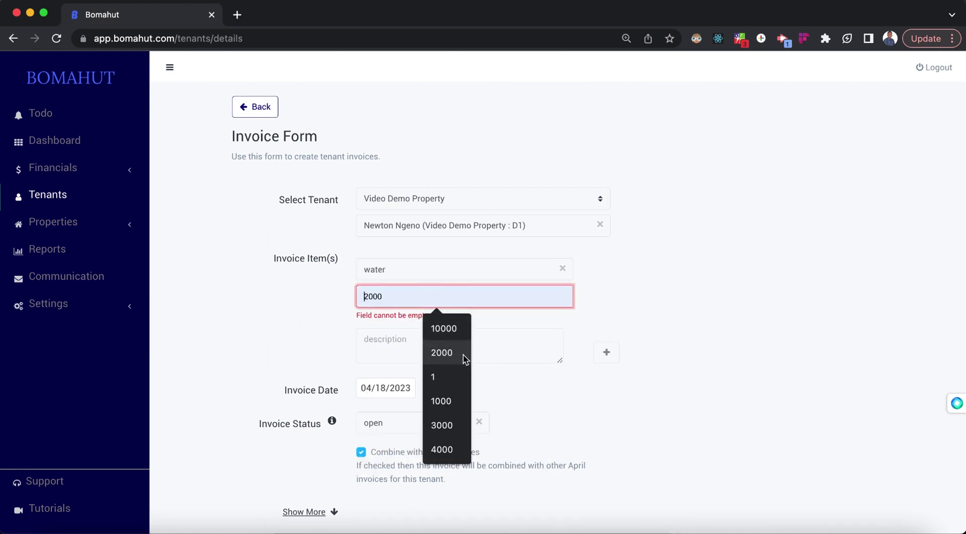
pyautogui.click(442, 401)
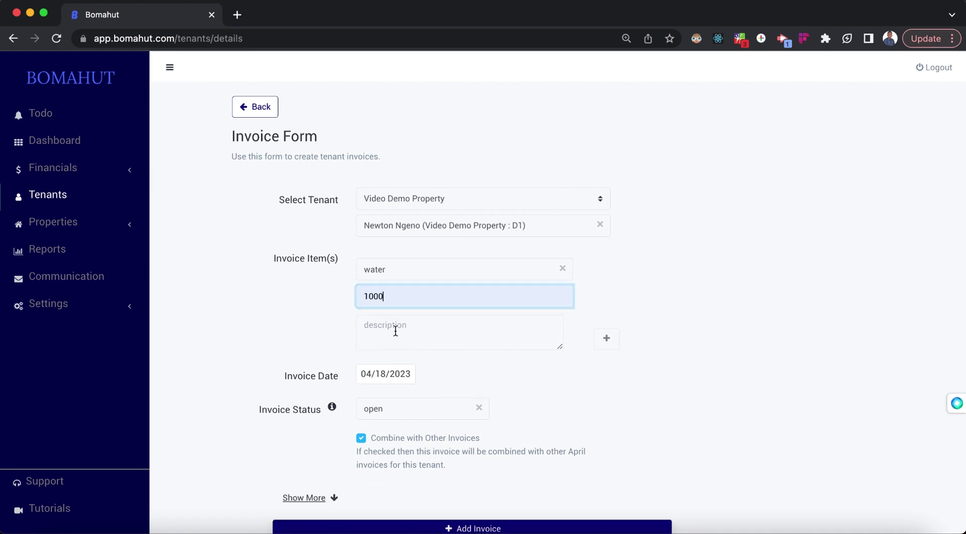
pyautogui.scroll(-3, 394, 455)
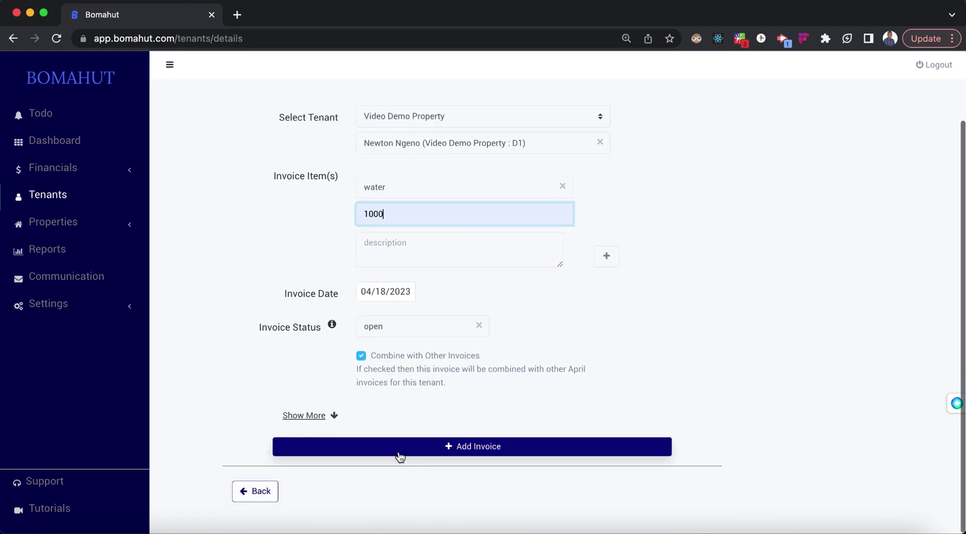
pyautogui.click(462, 452)
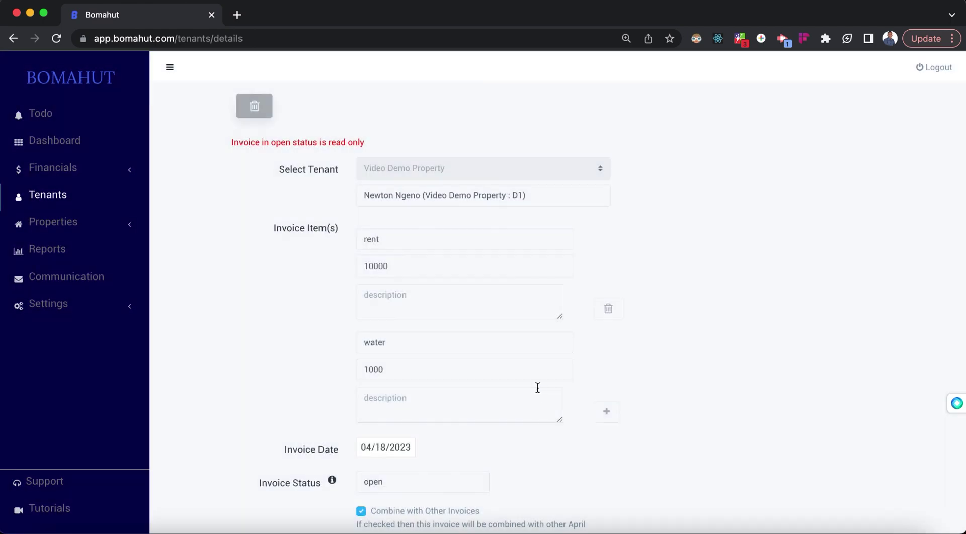
pyautogui.scroll(-4, 417, 422)
pyautogui.click(255, 490)
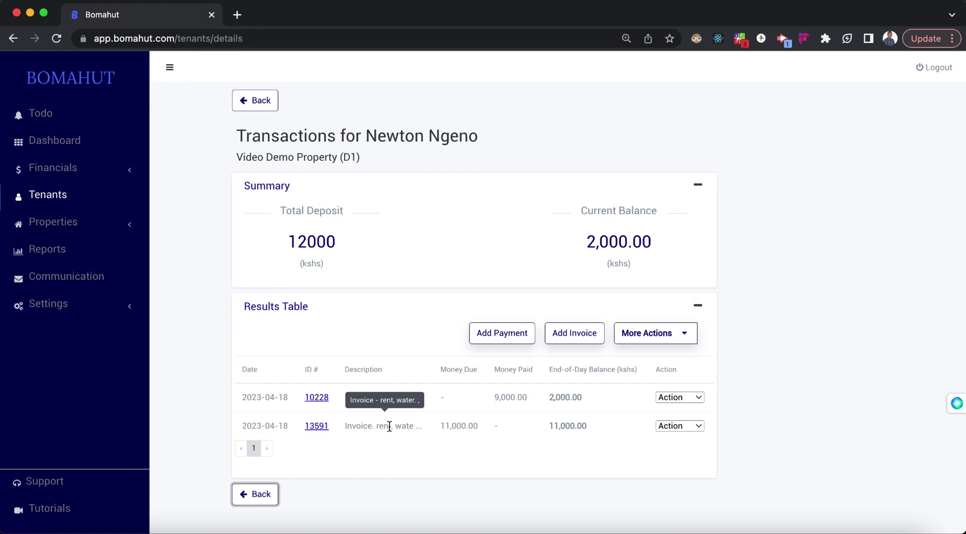
# Step: Review the 11,000.00 rent-and-water invoice, then go back to the transaction list
pyautogui.click(321, 426)
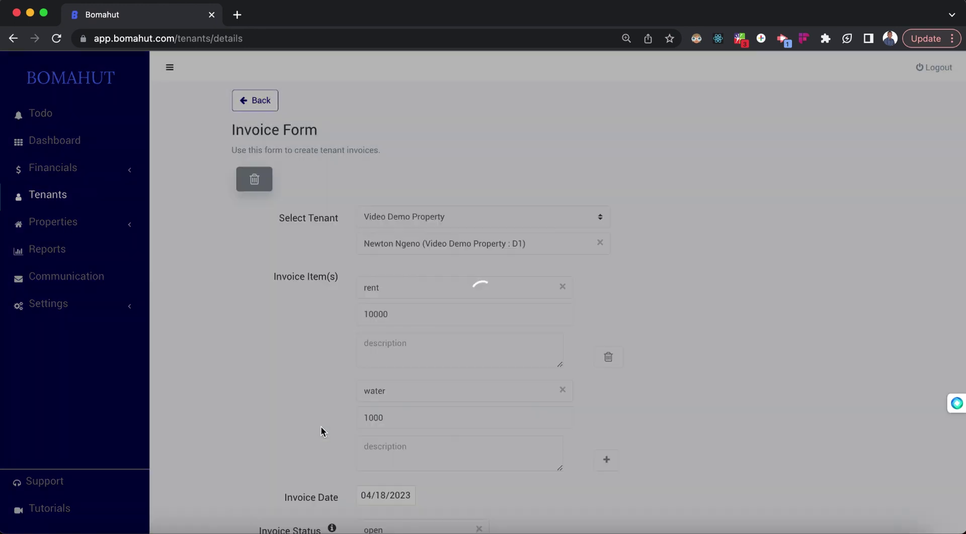
pyautogui.scroll(-1, 405, 252)
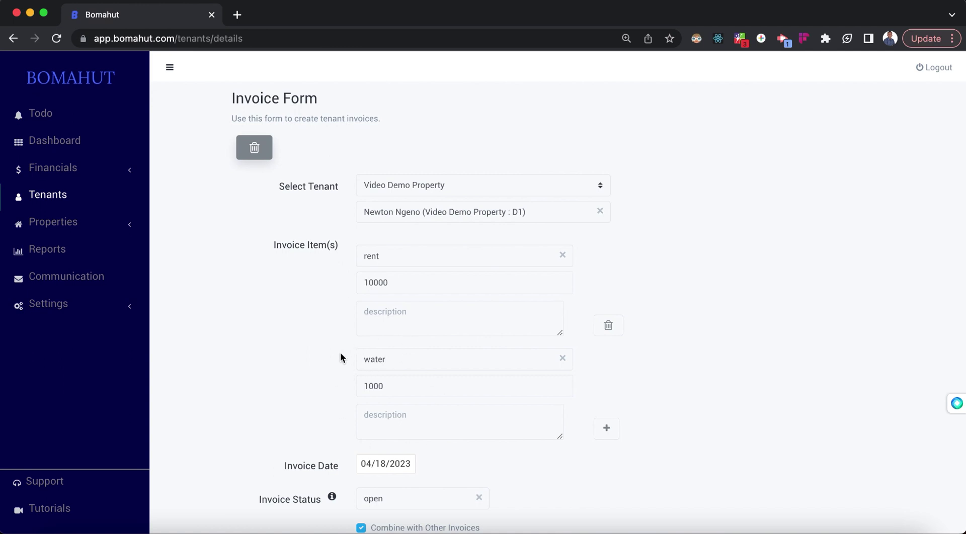
pyautogui.scroll(-3, 350, 342)
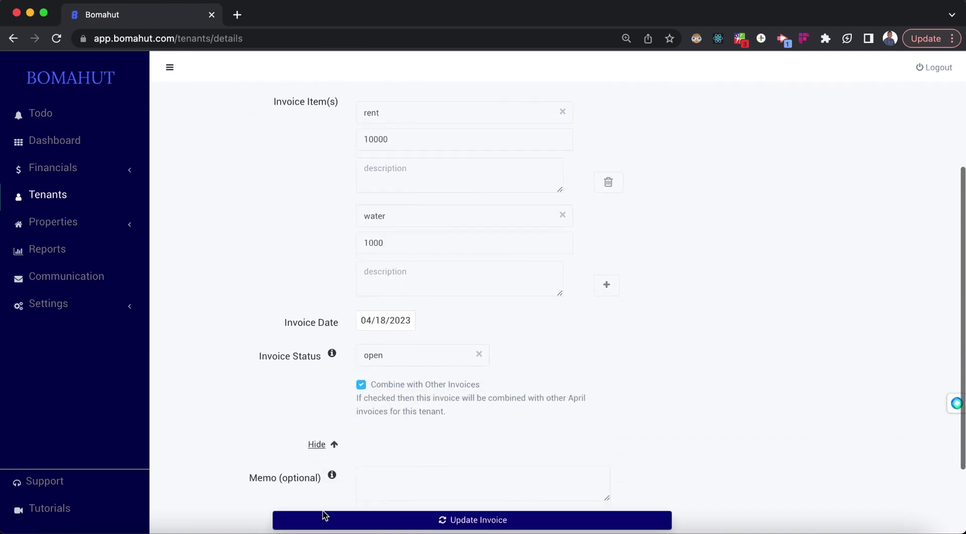
pyautogui.scroll(-2, 304, 426)
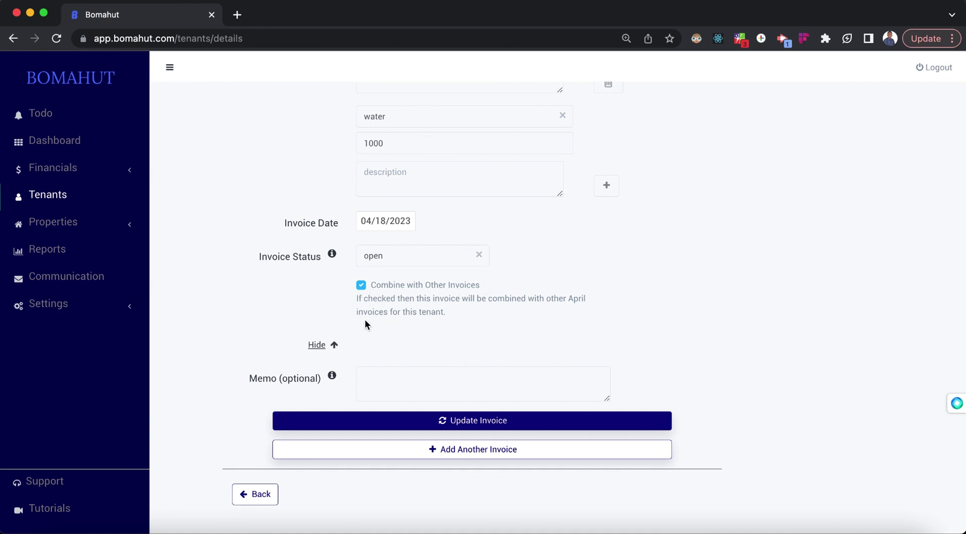
pyautogui.scroll(5, 452, 291)
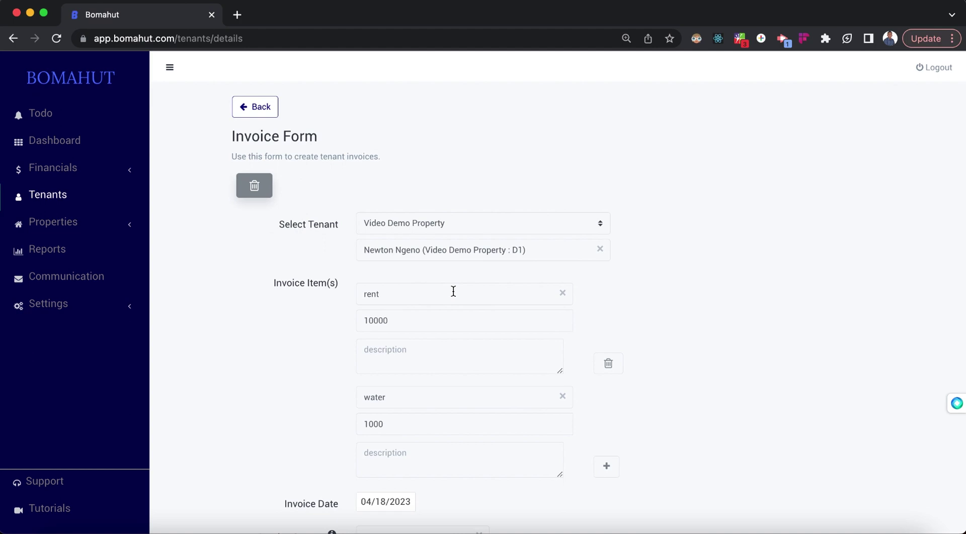
pyautogui.scroll(-5, 453, 291)
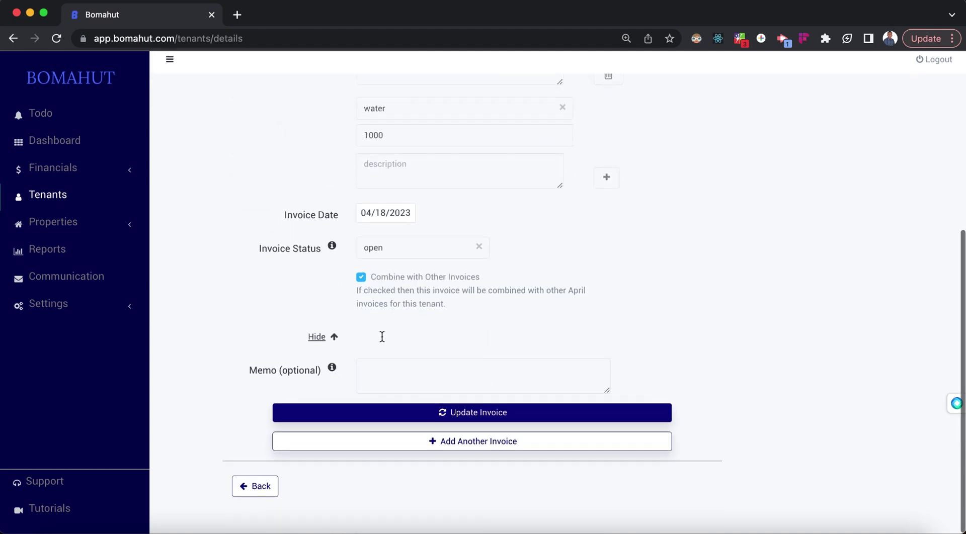
pyautogui.click(263, 498)
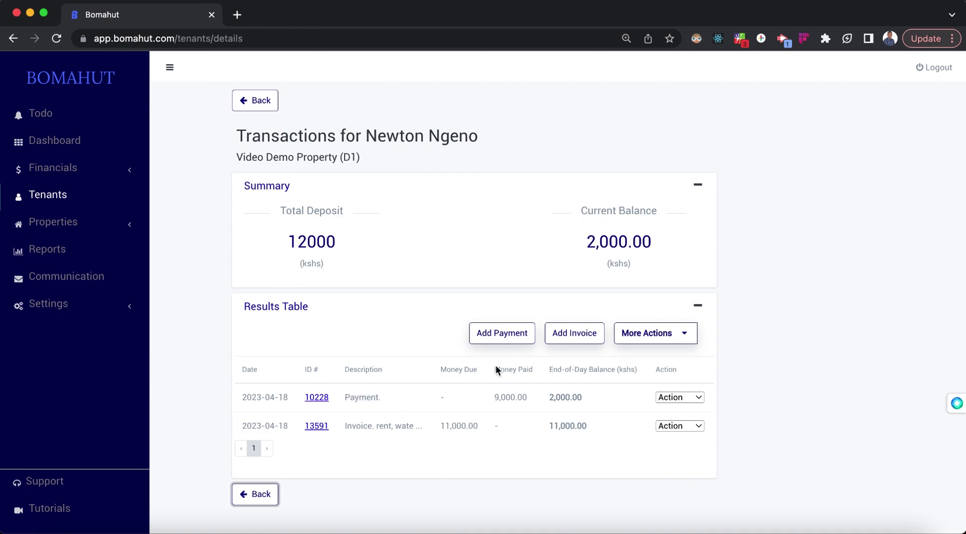
# Step: Record a 500 payment dated 04/18/2023, bringing the balance to 1,500.00
pyautogui.click(505, 336)
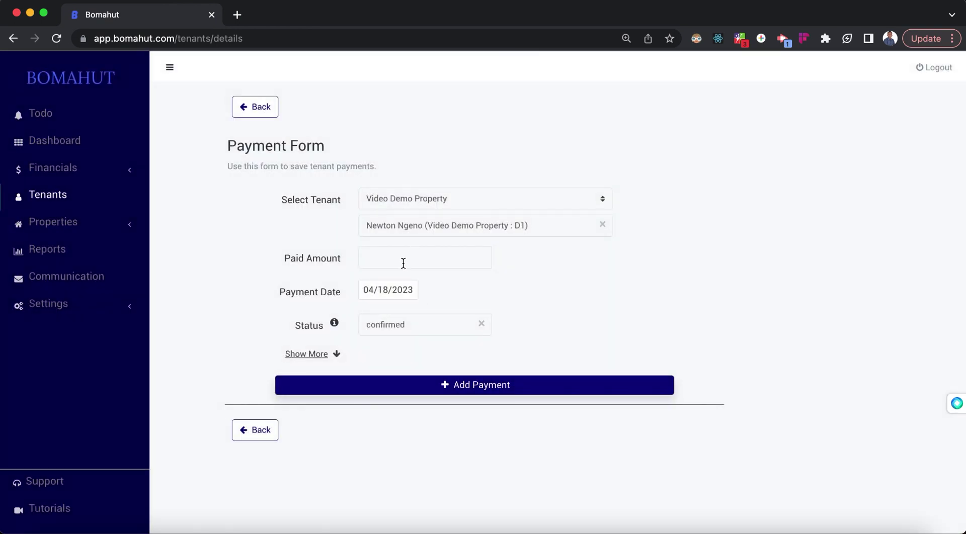
pyautogui.click(403, 262)
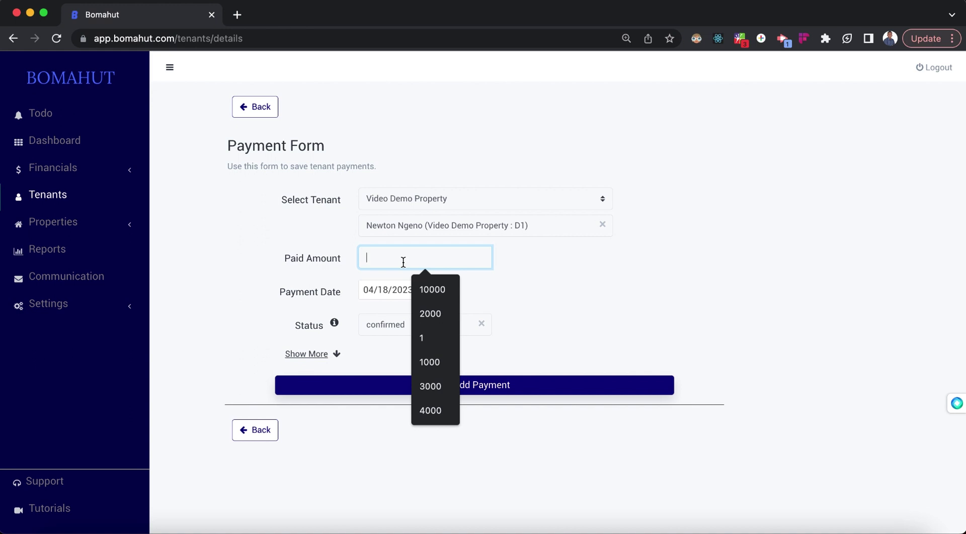
pyautogui.write('500')
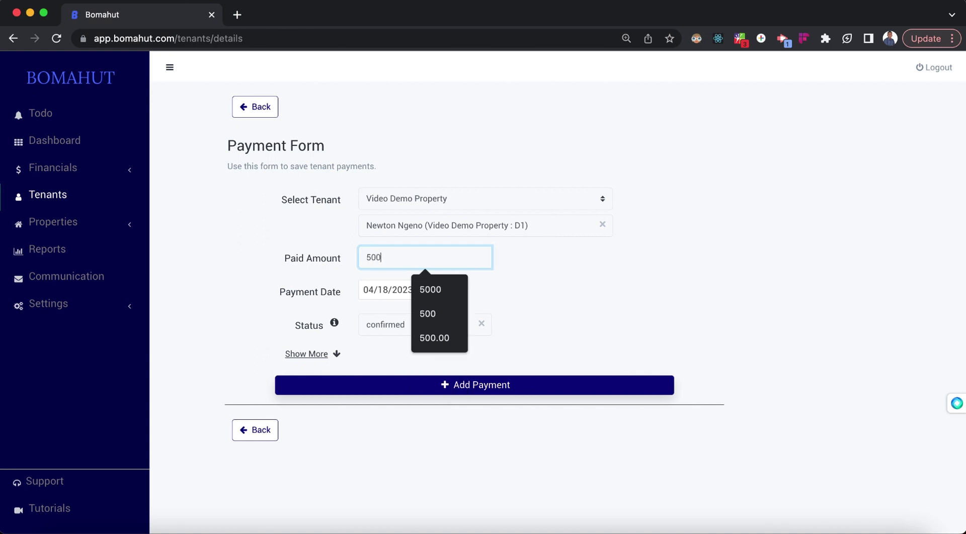
pyautogui.click(572, 286)
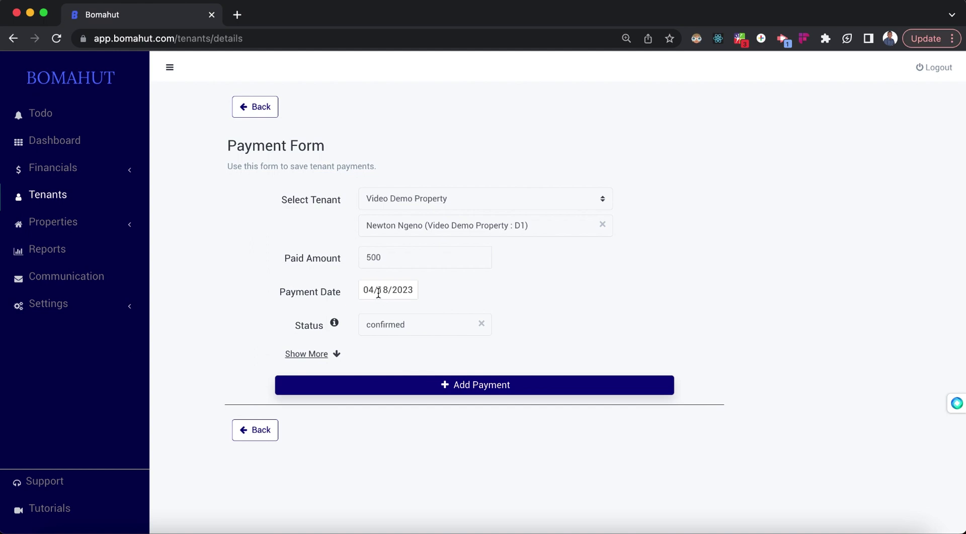
pyautogui.click(379, 296)
pyautogui.click(490, 272)
pyautogui.click(469, 387)
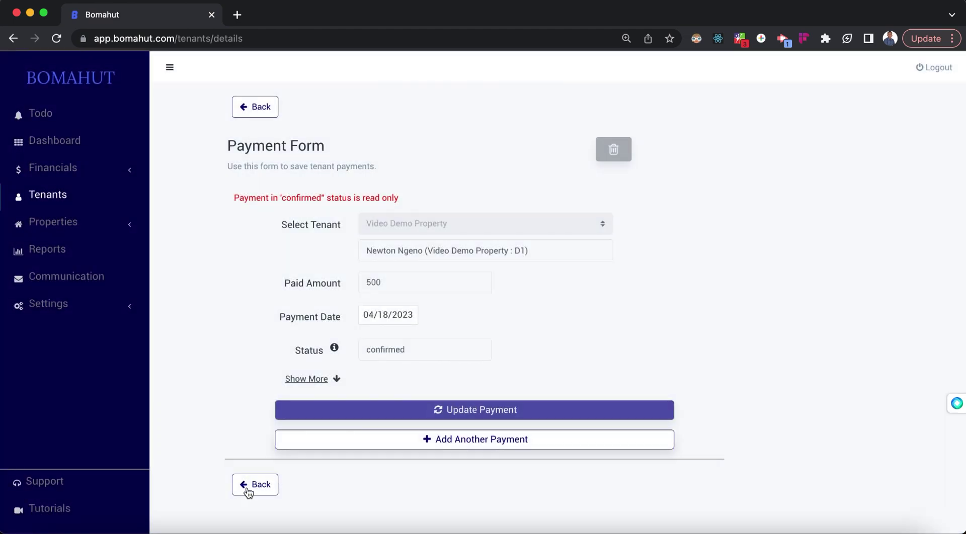
pyautogui.click(254, 485)
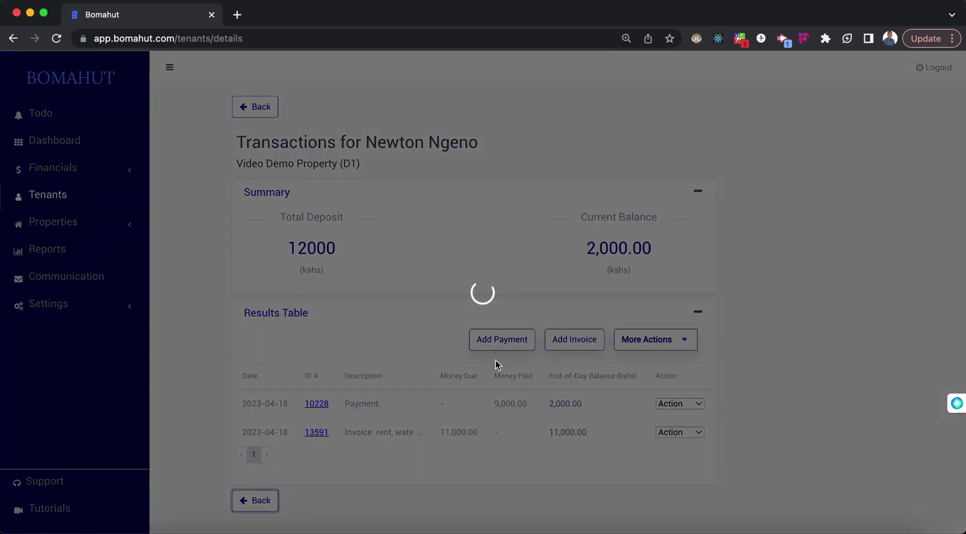
pyautogui.scroll(-1, 388, 402)
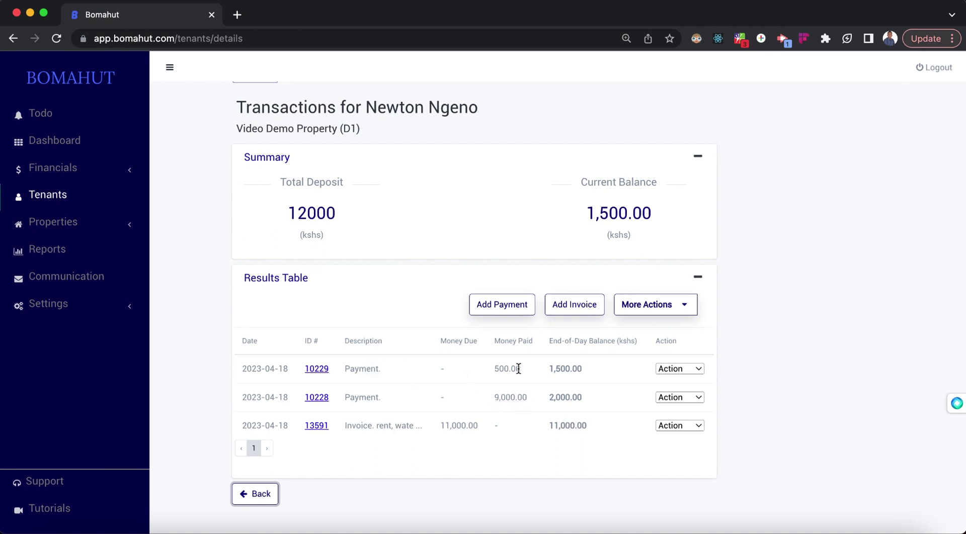
# Step: Check the 1,500.00 end-of-day and current balance figures on the ledger
pyautogui.moveTo(548, 365); pyautogui.dragTo(586, 369)
pyautogui.moveTo(587, 212); pyautogui.dragTo(663, 213)
pyautogui.click(773, 320)
# Step: Download the PDF receipt for the 9,000.00 payment
pyautogui.click(681, 308)
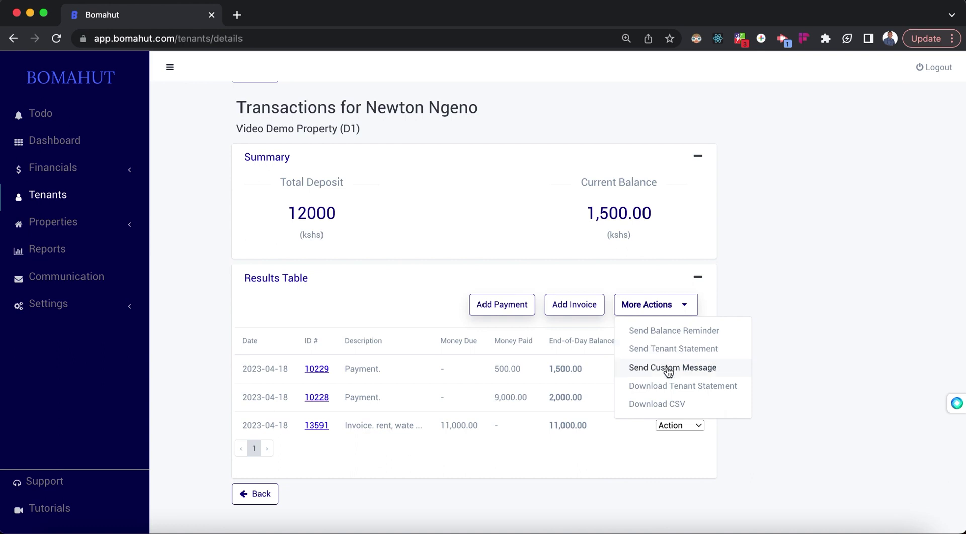
pyautogui.click(738, 390)
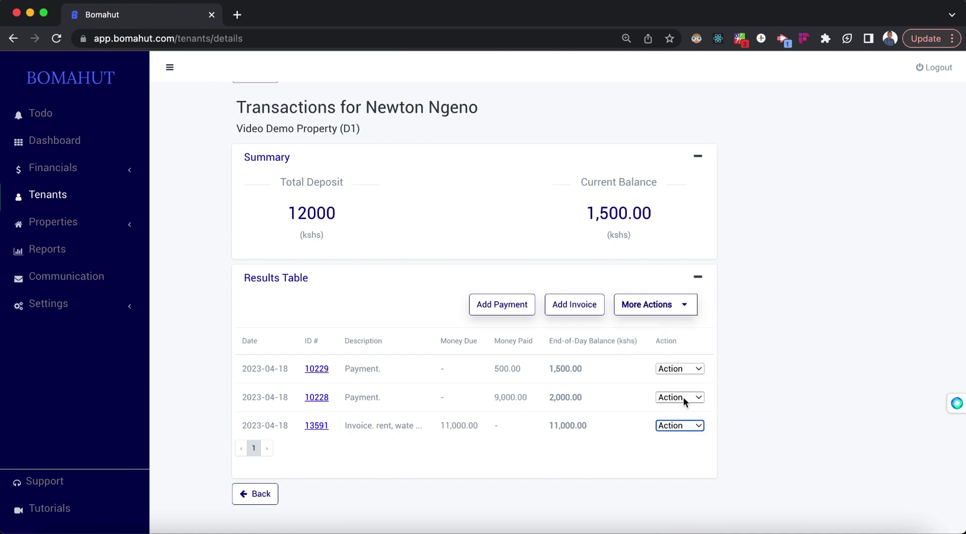
pyautogui.click(683, 397)
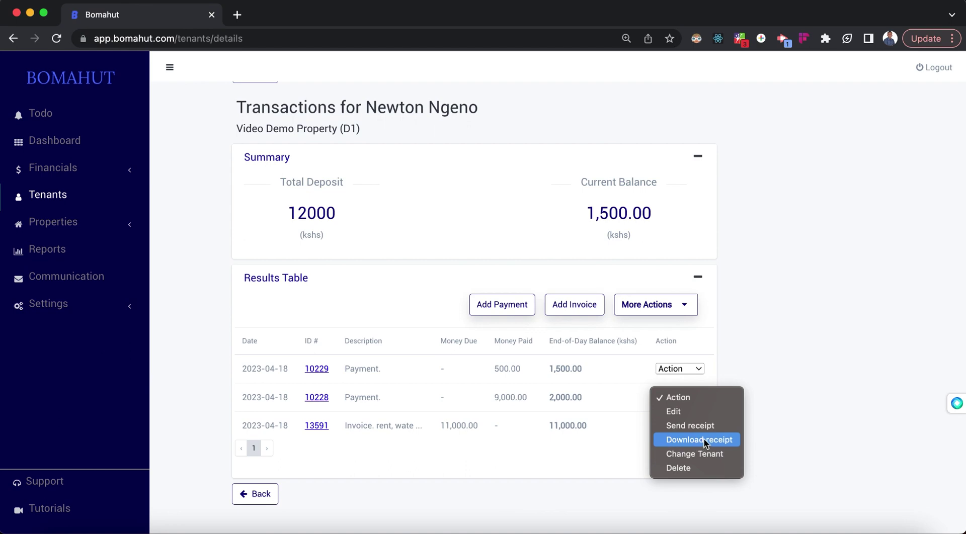
pyautogui.click(703, 439)
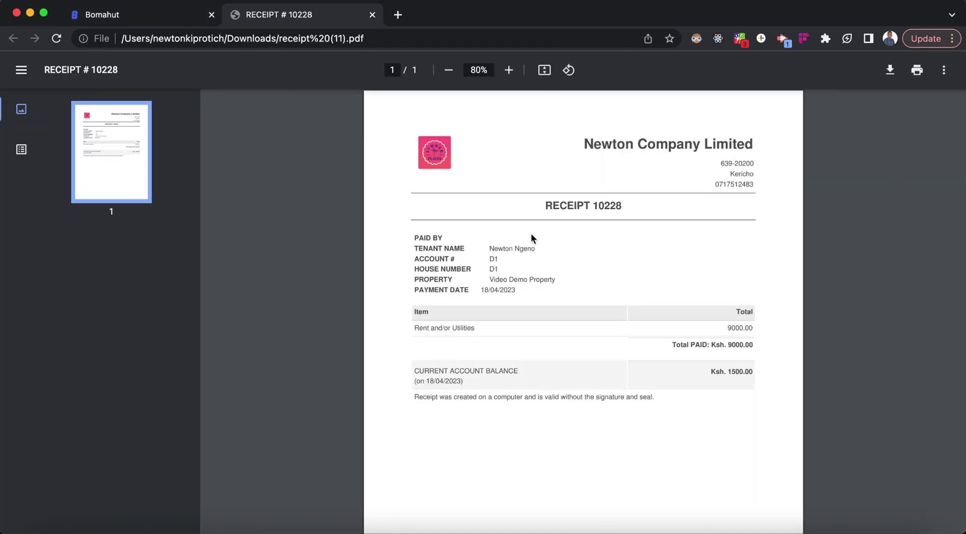
pyautogui.click(450, 73)
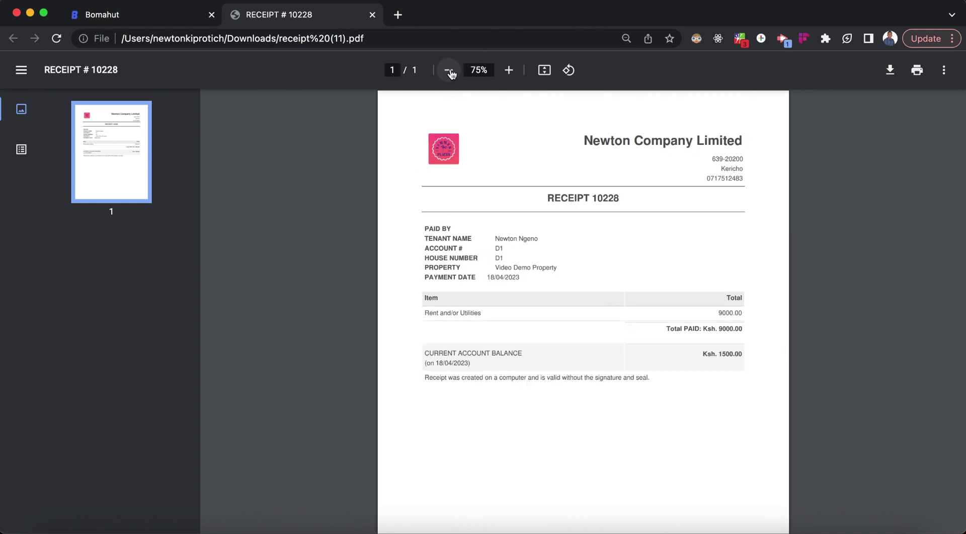
pyautogui.click(449, 72)
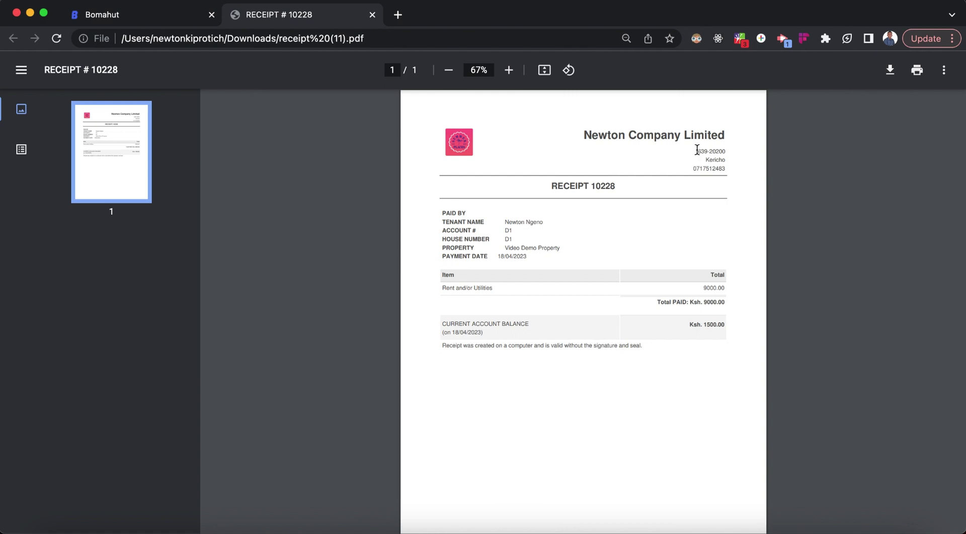
pyautogui.moveTo(697, 149); pyautogui.dragTo(727, 175)
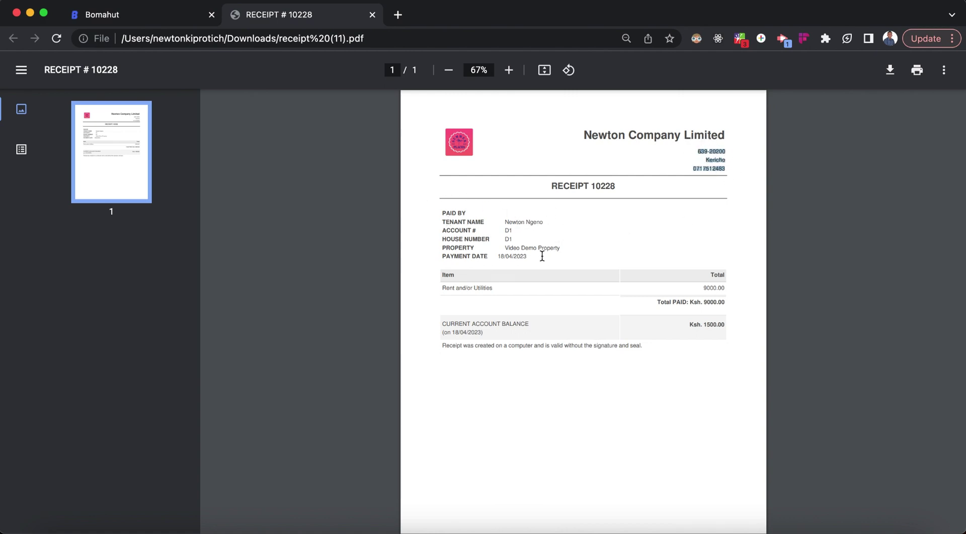
pyautogui.click(440, 288)
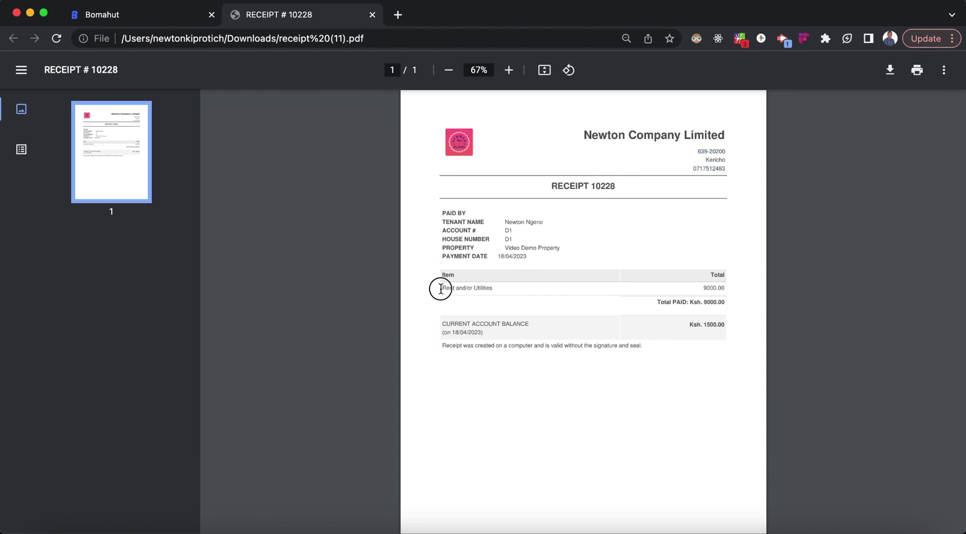
pyautogui.click(702, 287)
pyautogui.doubleClick(702, 286)
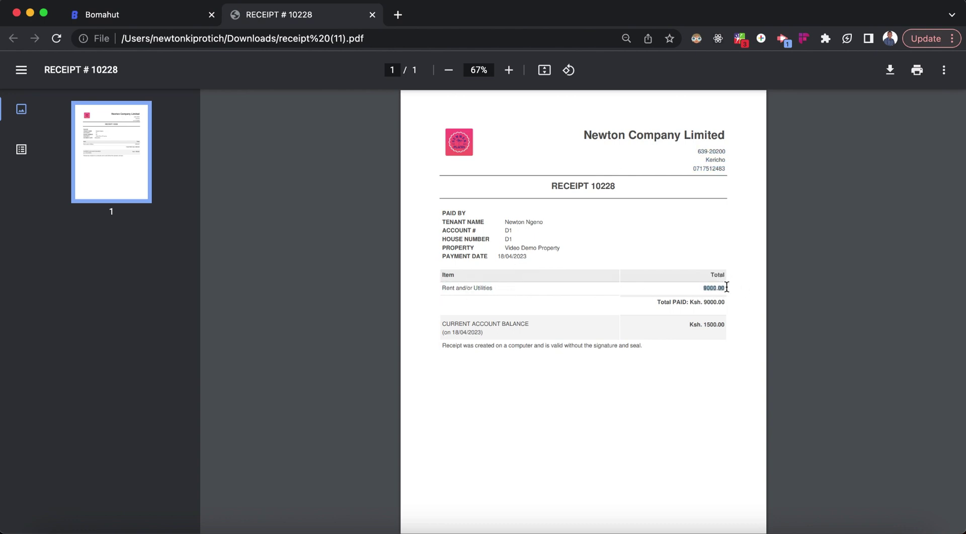
pyautogui.click(680, 326)
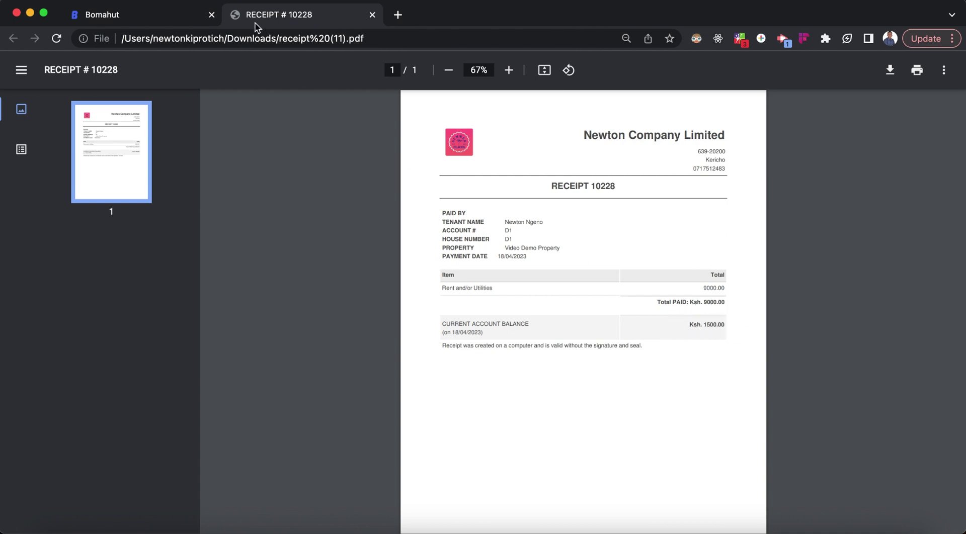